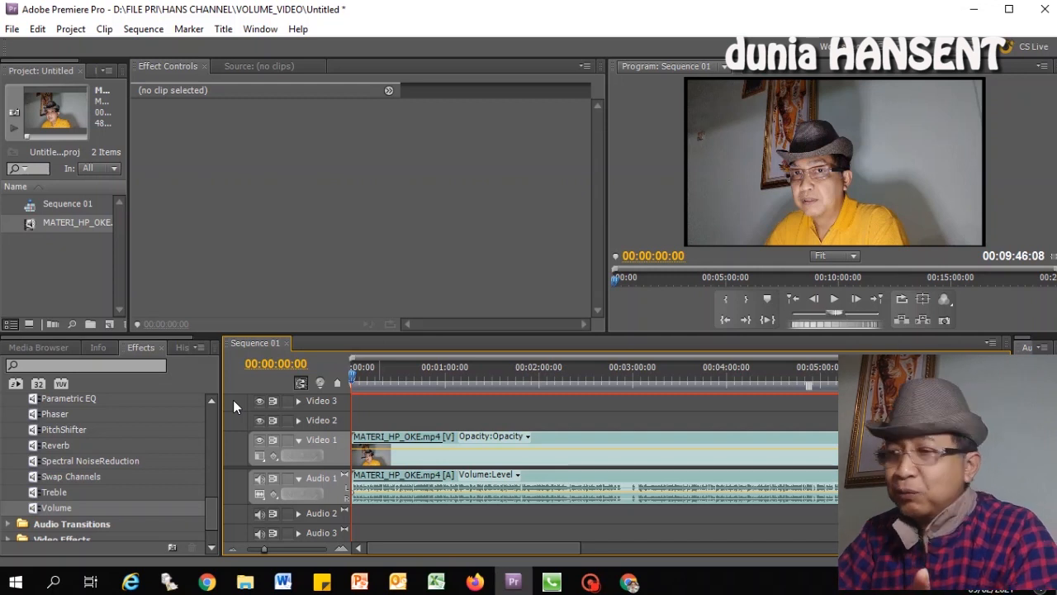
- Select the MATERI_HP_OKE.mp4 clip in the timeline and play its opening seconds to listen to the original sound
{"action": "left_click", "coordinate": [397, 436]}
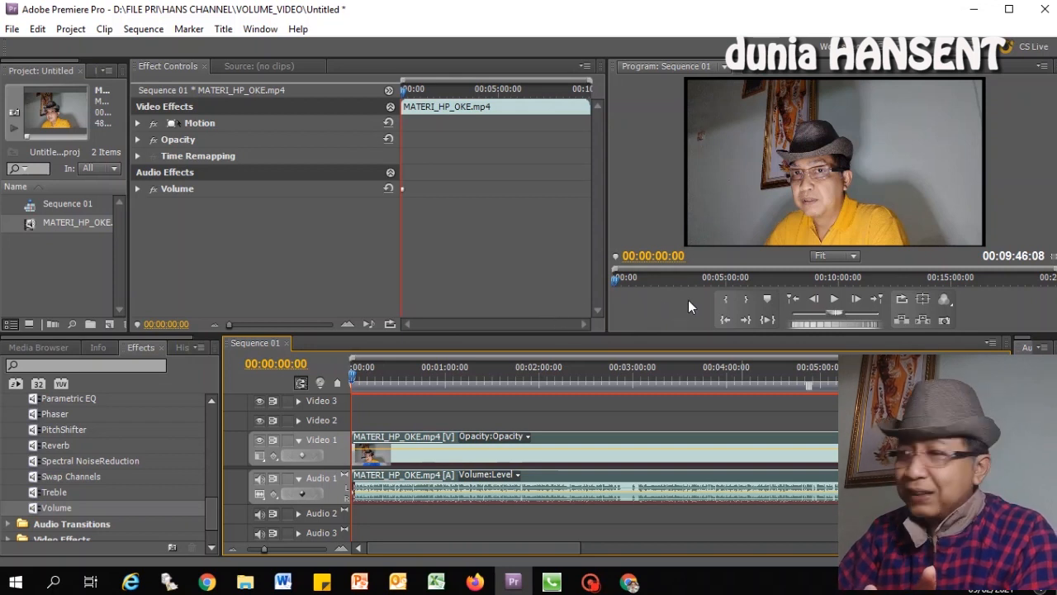
{"action": "key", "text": "ctrl+s"}
{"action": "left_click", "coordinate": [834, 300]}
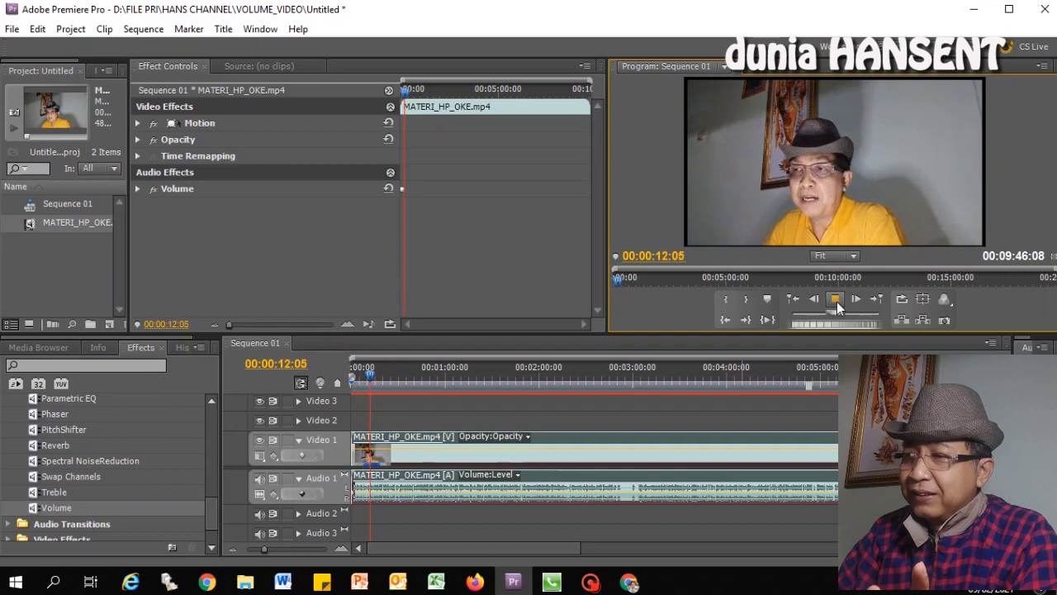
{"action": "left_click", "coordinate": [836, 299]}
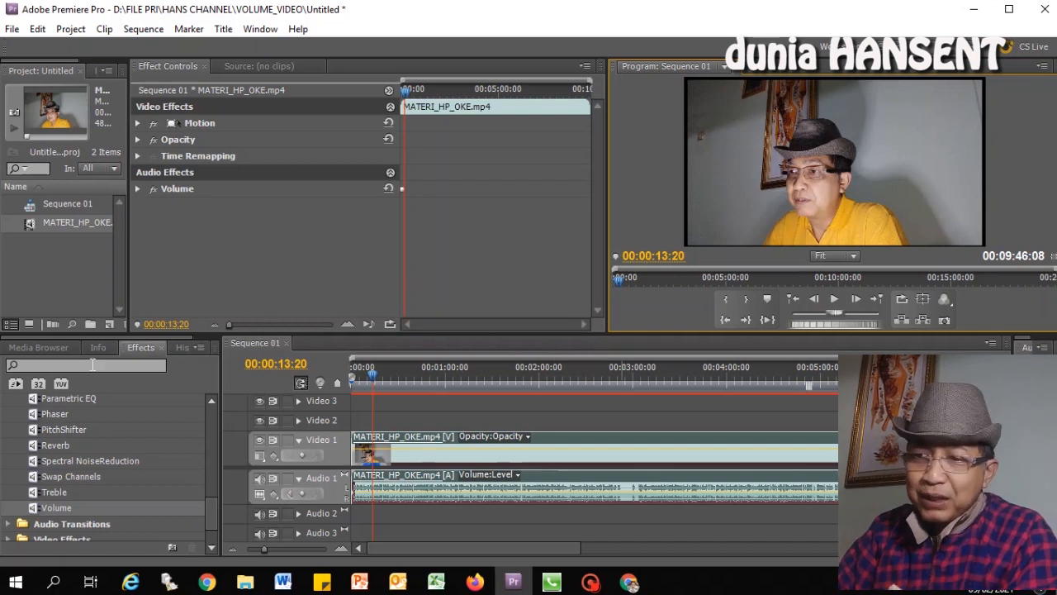
- Apply the Volume audio effect to the MATERI_HP_OKE.mp4 clip and expand its Level setting
{"action": "left_click", "coordinate": [212, 479]}
{"action": "left_click_drag", "start_coordinate": [212, 479], "coordinate": [213, 408]}
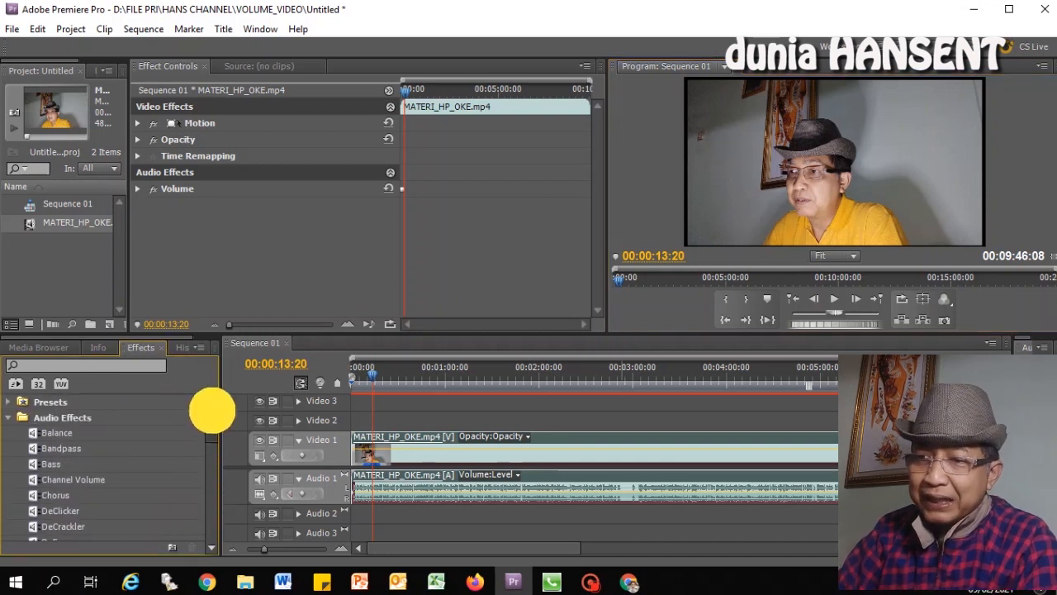
{"action": "left_click", "coordinate": [22, 416]}
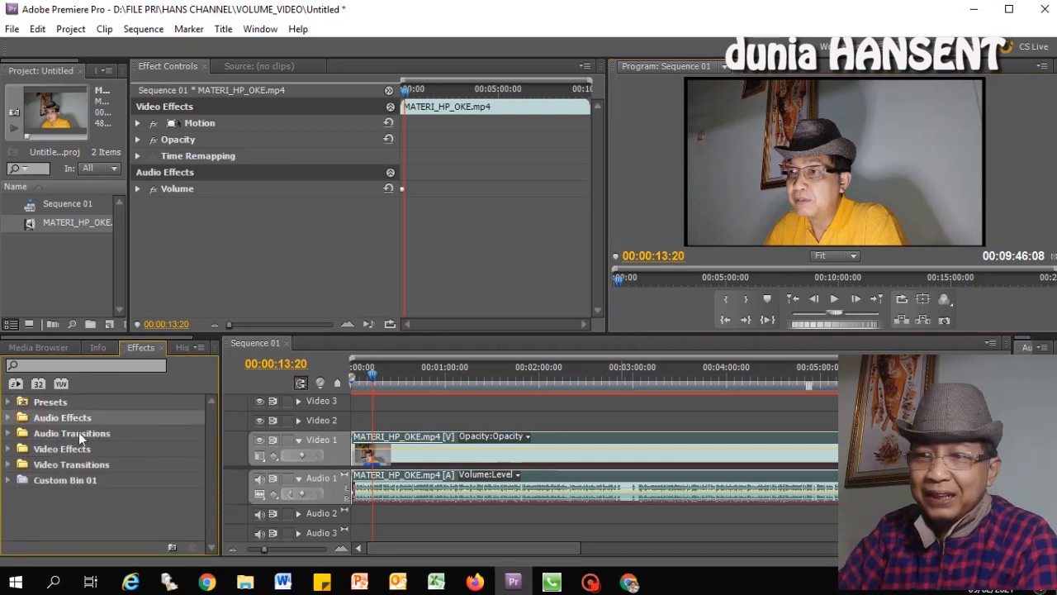
{"action": "left_click", "coordinate": [20, 417]}
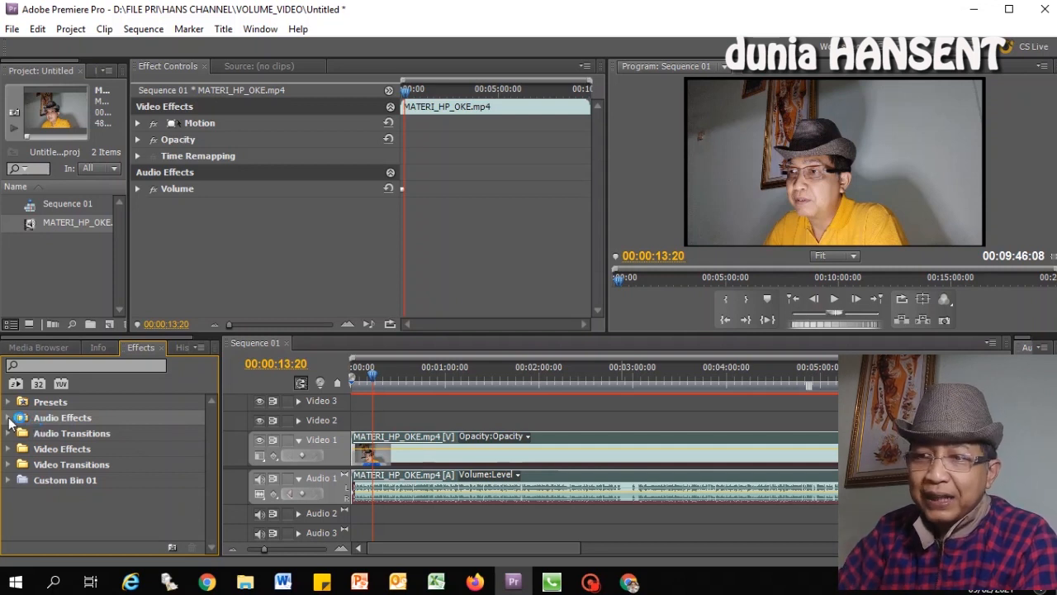
{"action": "left_click", "coordinate": [10, 419]}
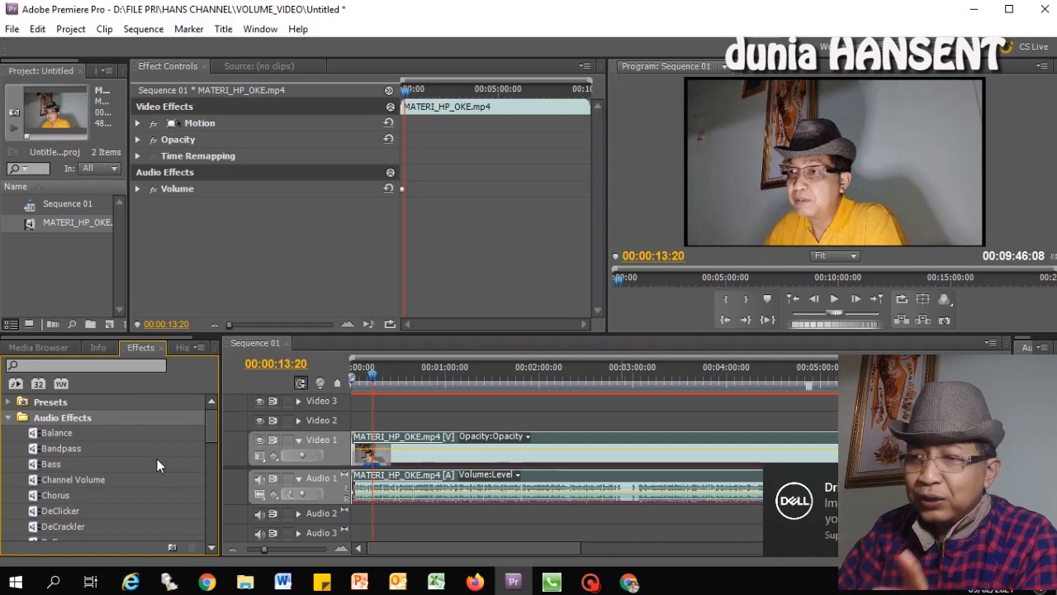
{"action": "left_click_drag", "start_coordinate": [212, 423], "coordinate": [222, 514]}
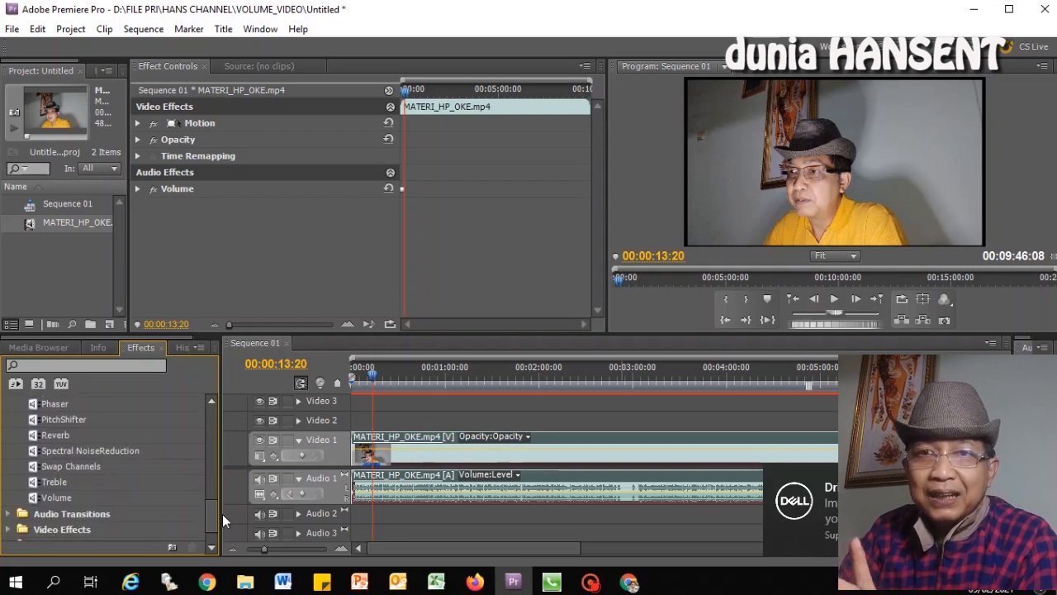
{"action": "left_click", "coordinate": [59, 497]}
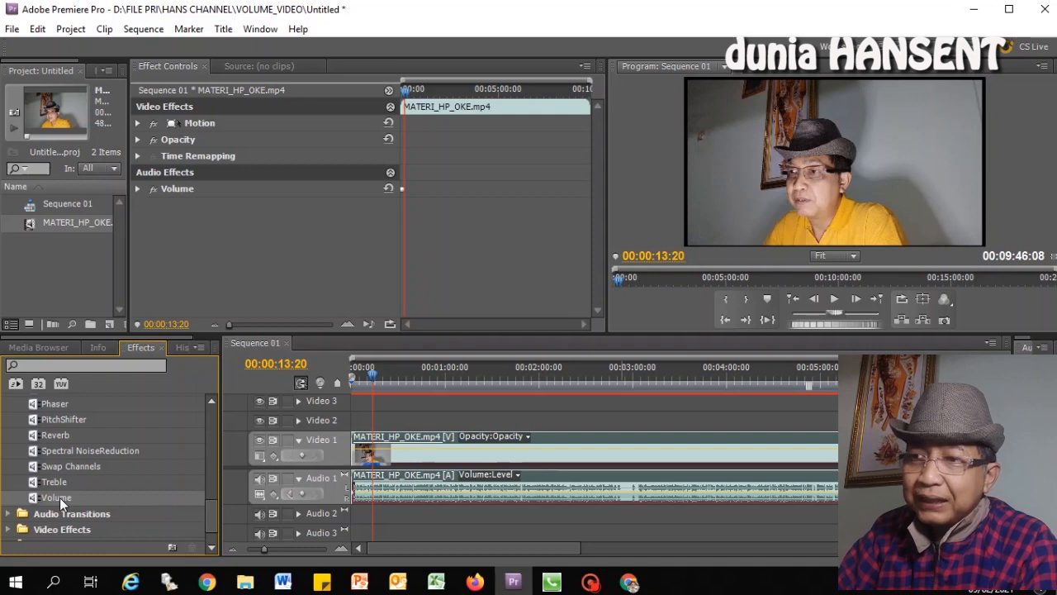
{"action": "left_click_drag", "start_coordinate": [60, 497], "coordinate": [201, 231]}
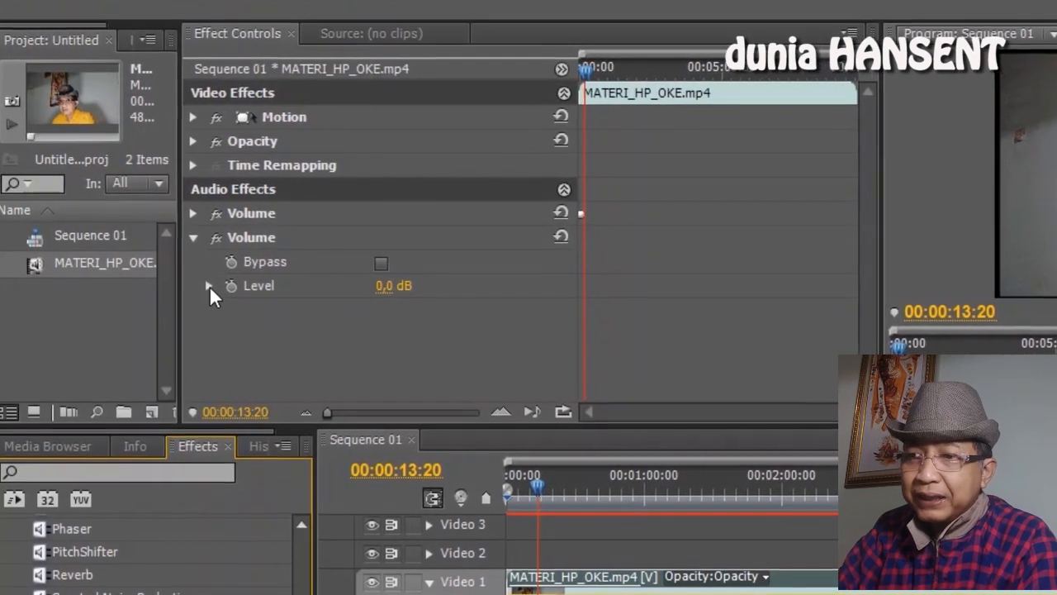
{"action": "left_click", "coordinate": [209, 285]}
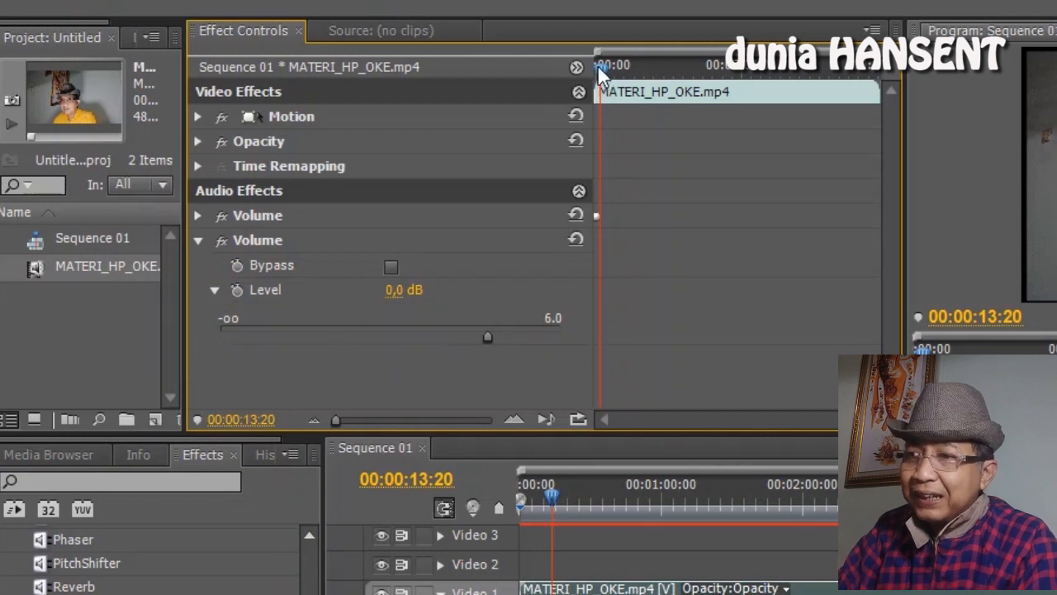
- Play the sequence from the start while trying the added Volume effect's Level at -15.2 dB, 3.8 dB and 0.0 dB
{"action": "left_click_drag", "start_coordinate": [597, 65], "coordinate": [573, 71]}
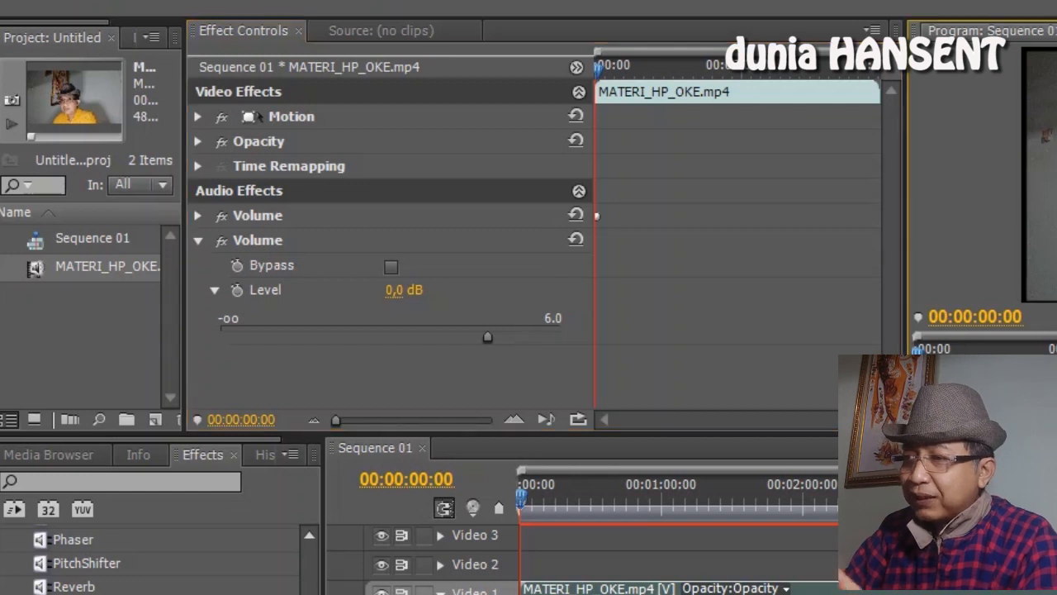
{"action": "key", "text": "space"}
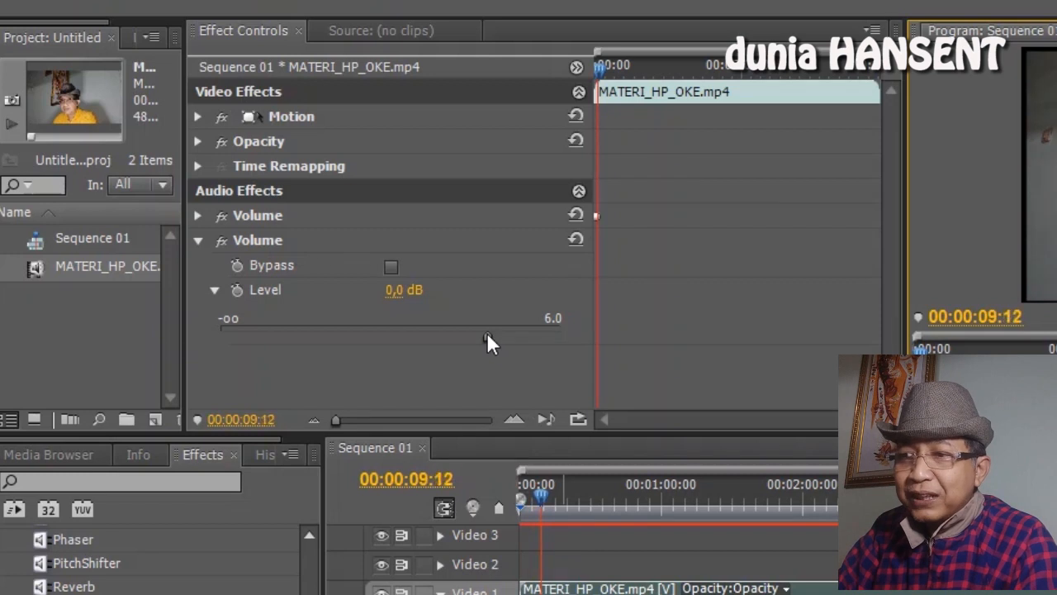
{"action": "left_click_drag", "start_coordinate": [487, 334], "coordinate": [365, 332]}
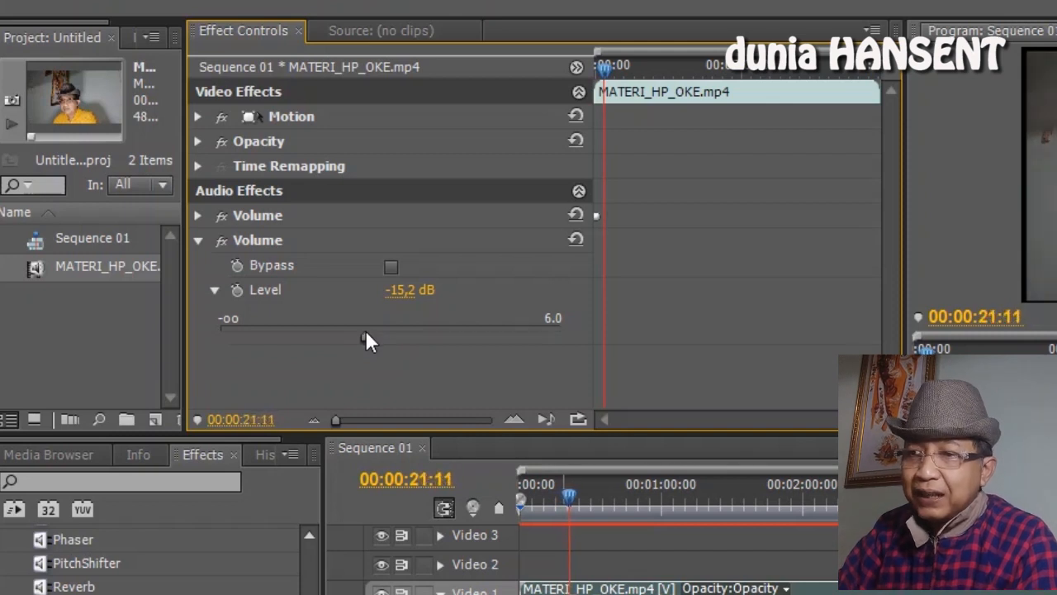
{"action": "left_click_drag", "start_coordinate": [365, 330], "coordinate": [531, 342]}
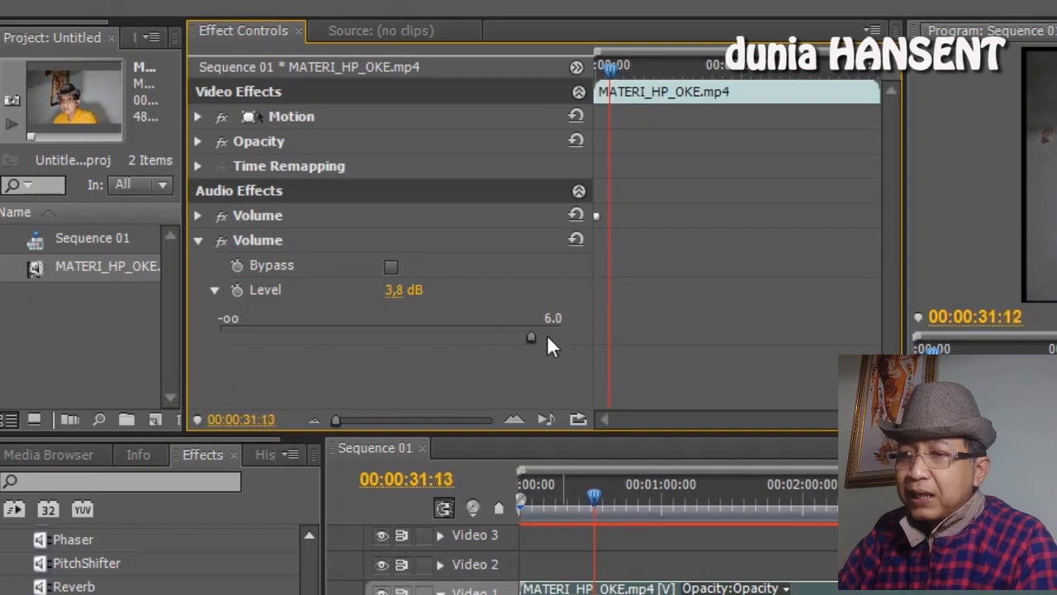
{"action": "left_click_drag", "start_coordinate": [531, 336], "coordinate": [546, 337]}
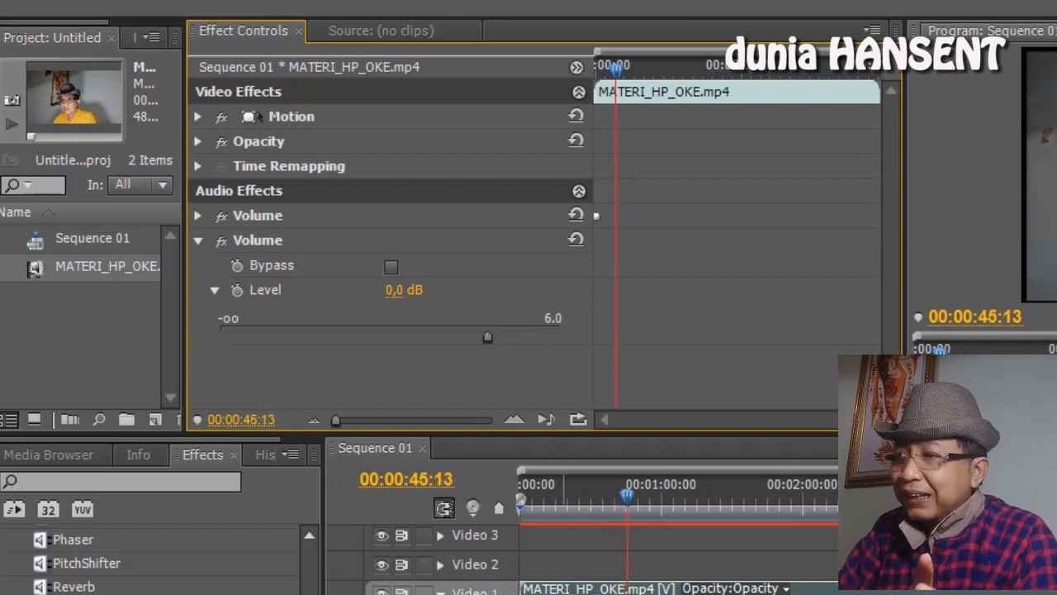
{"action": "key", "text": "space"}
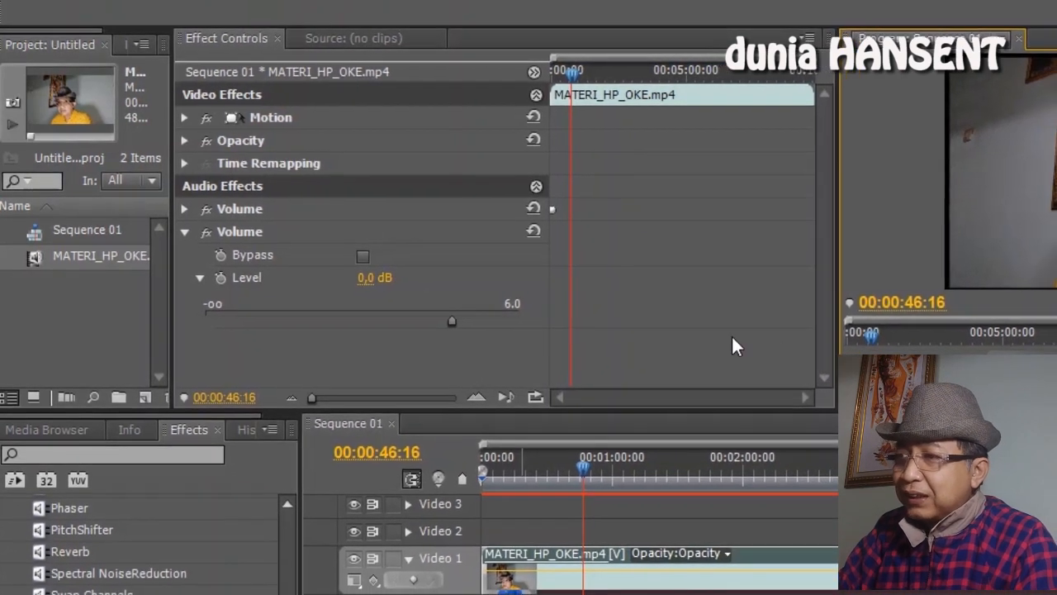
- Set the added Volume effect's Level to -3.0 dB while listening to playback, and stop playback
{"action": "key", "text": "space"}
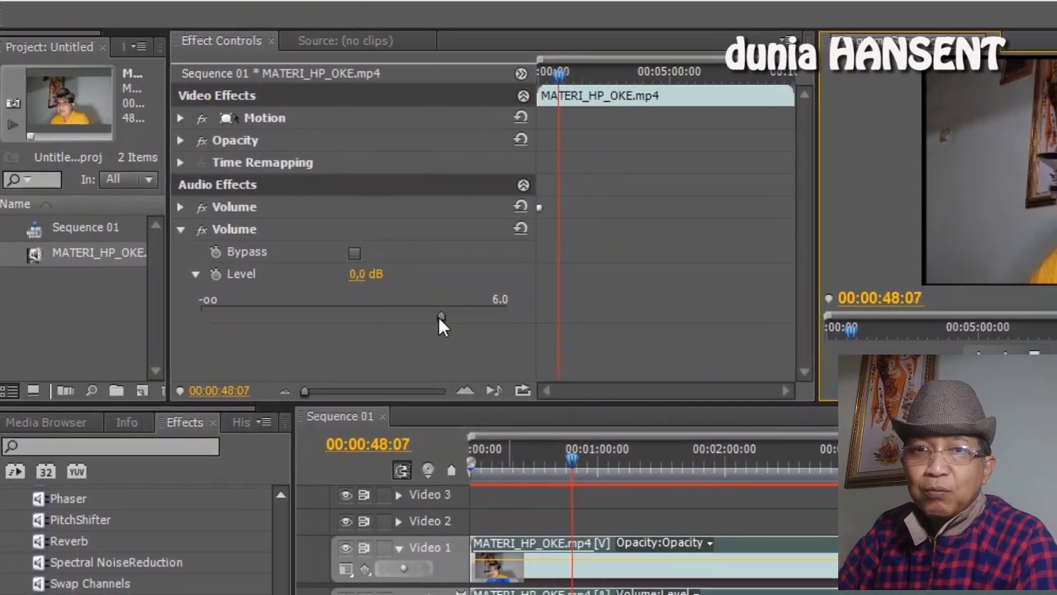
{"action": "left_click_drag", "start_coordinate": [435, 314], "coordinate": [374, 300]}
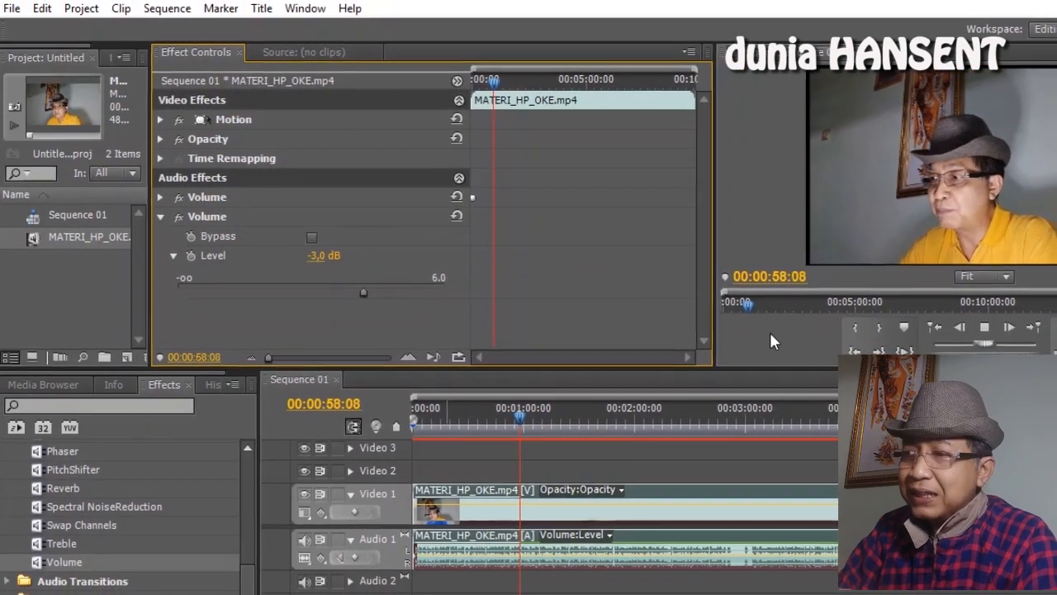
{"action": "left_click", "coordinate": [970, 327]}
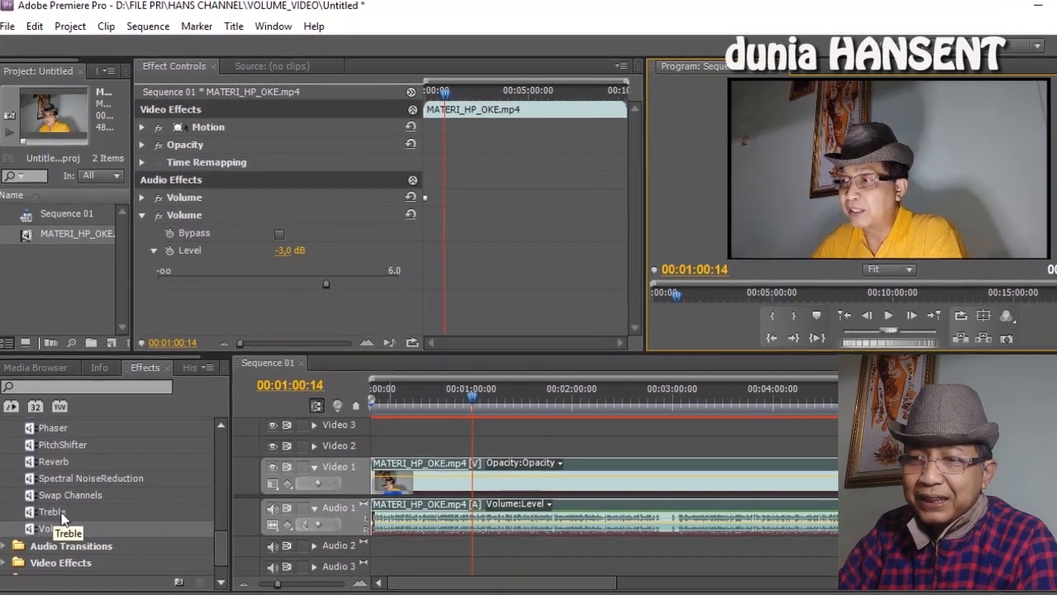
- Apply the Treble audio effect to the clip and reveal its Boost slider
{"action": "left_click", "coordinate": [63, 507]}
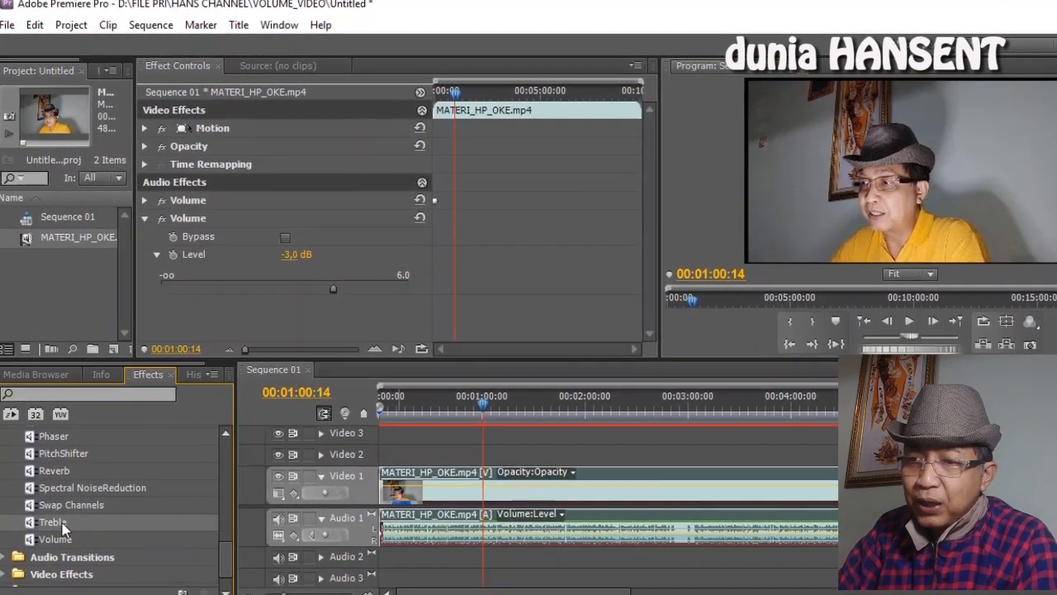
{"action": "left_click_drag", "start_coordinate": [62, 528], "coordinate": [177, 310]}
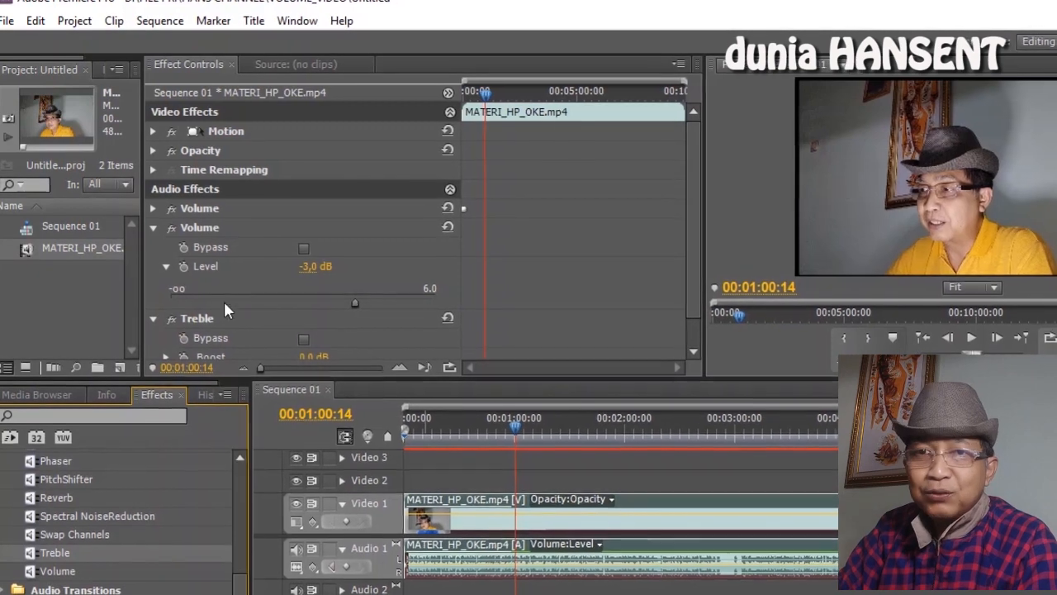
{"action": "left_click_drag", "start_coordinate": [706, 207], "coordinate": [710, 269]}
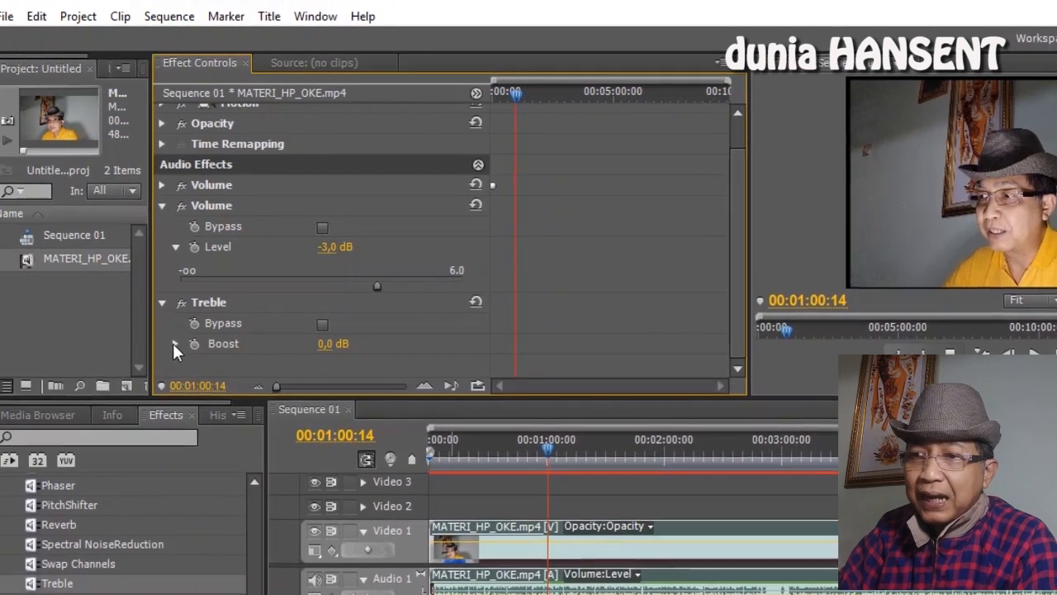
{"action": "left_click", "coordinate": [173, 341]}
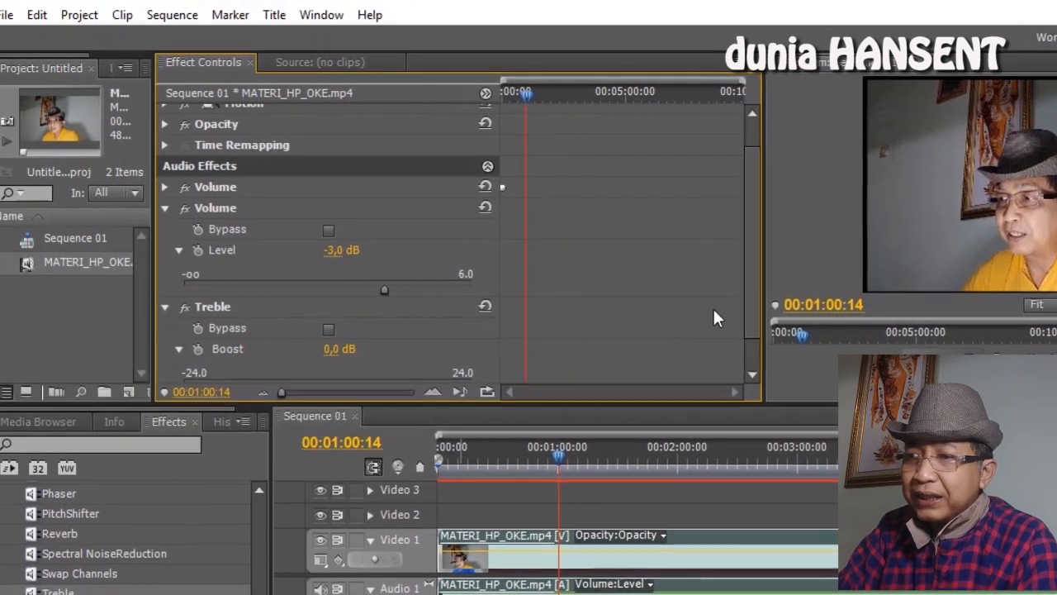
{"action": "left_click", "coordinate": [747, 309]}
{"action": "left_click_drag", "start_coordinate": [756, 312], "coordinate": [758, 351]}
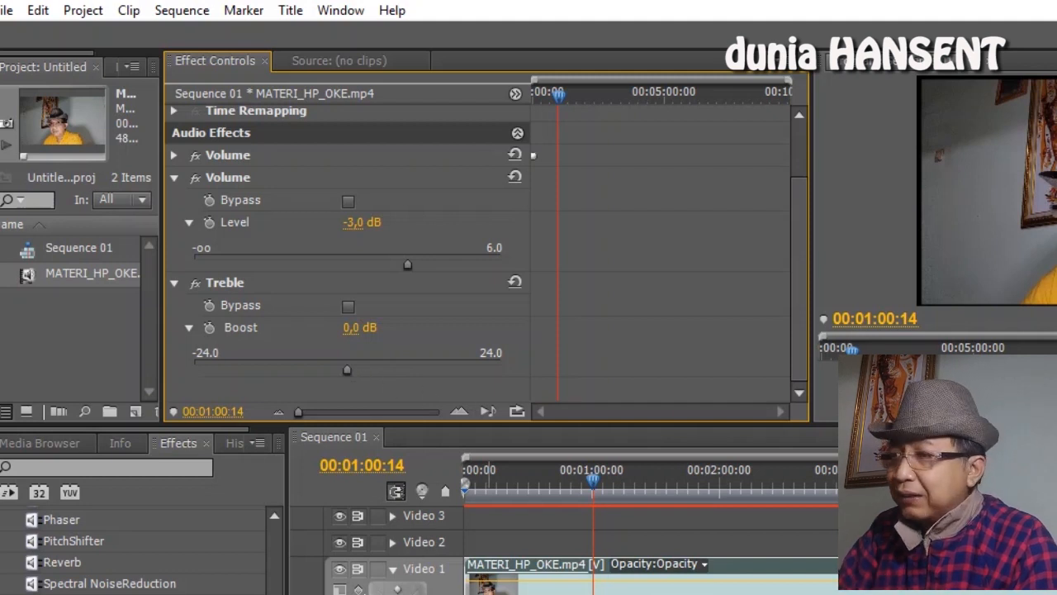
- Play the sequence while trying the Treble effect's Boost at about 15.7 dB and -9.7 dB
{"action": "left_click", "coordinate": [867, 198]}
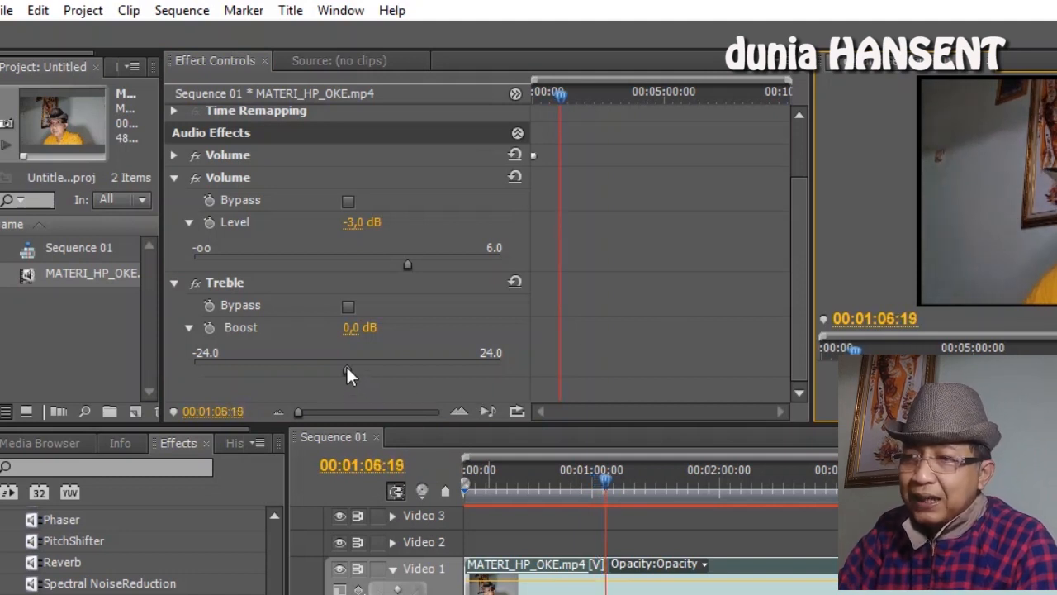
{"action": "left_click_drag", "start_coordinate": [347, 366], "coordinate": [405, 368]}
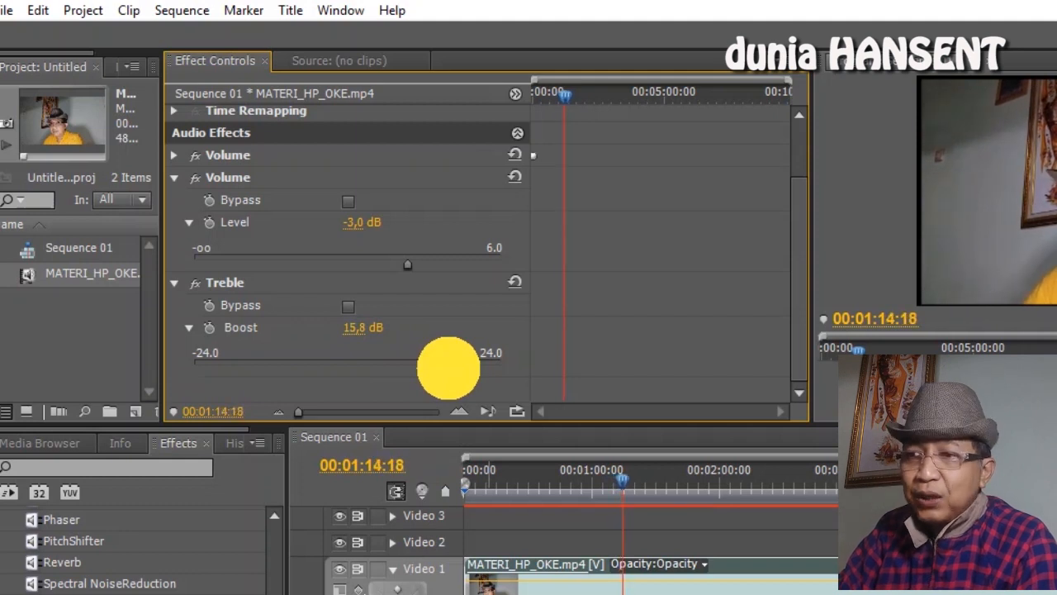
{"action": "left_click_drag", "start_coordinate": [448, 367], "coordinate": [447, 369]}
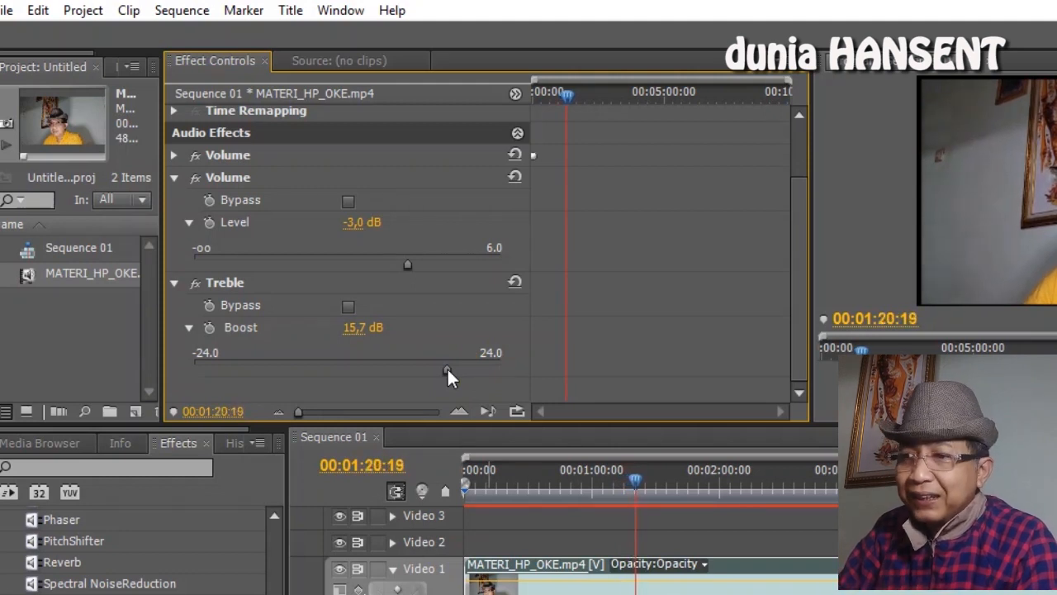
{"action": "left_click_drag", "start_coordinate": [447, 369], "coordinate": [278, 368]}
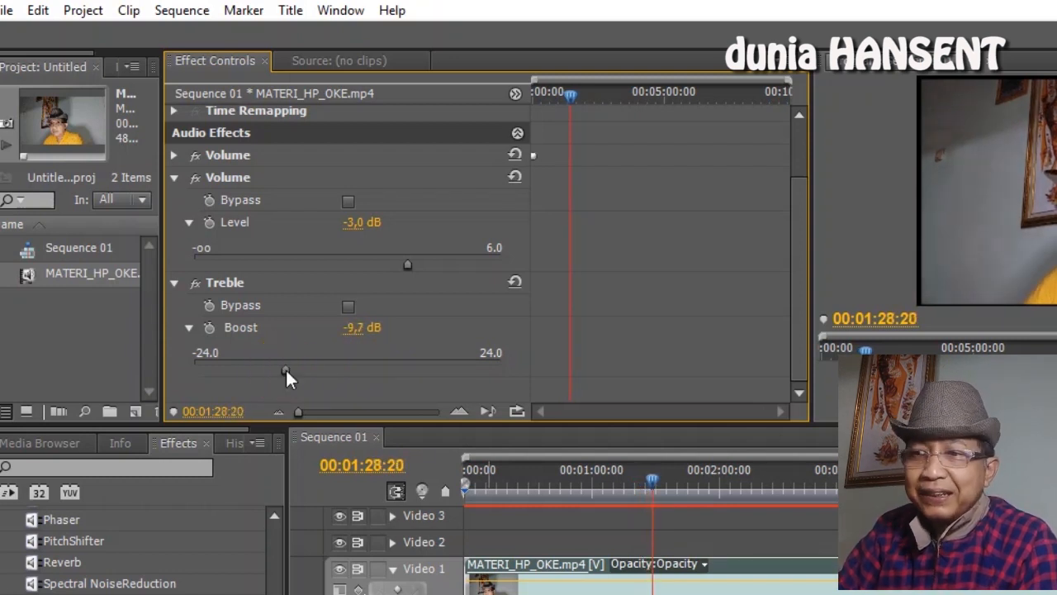
- Set the Treble effect's Boost to 12.8 dB by ear and stop playback
{"action": "left_click_drag", "start_coordinate": [285, 370], "coordinate": [379, 371]}
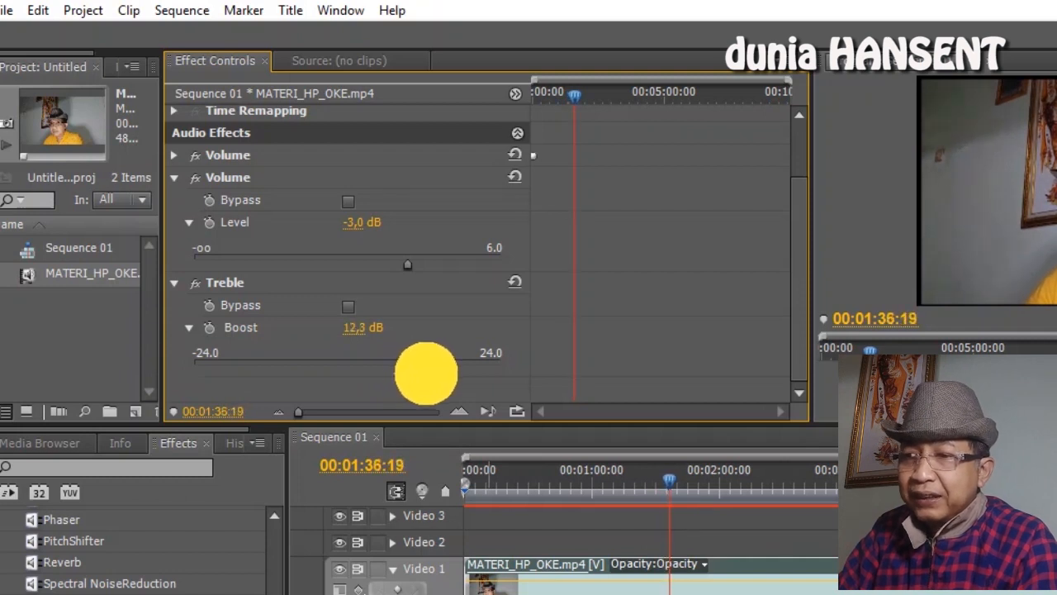
{"action": "left_click_drag", "start_coordinate": [426, 373], "coordinate": [422, 307]}
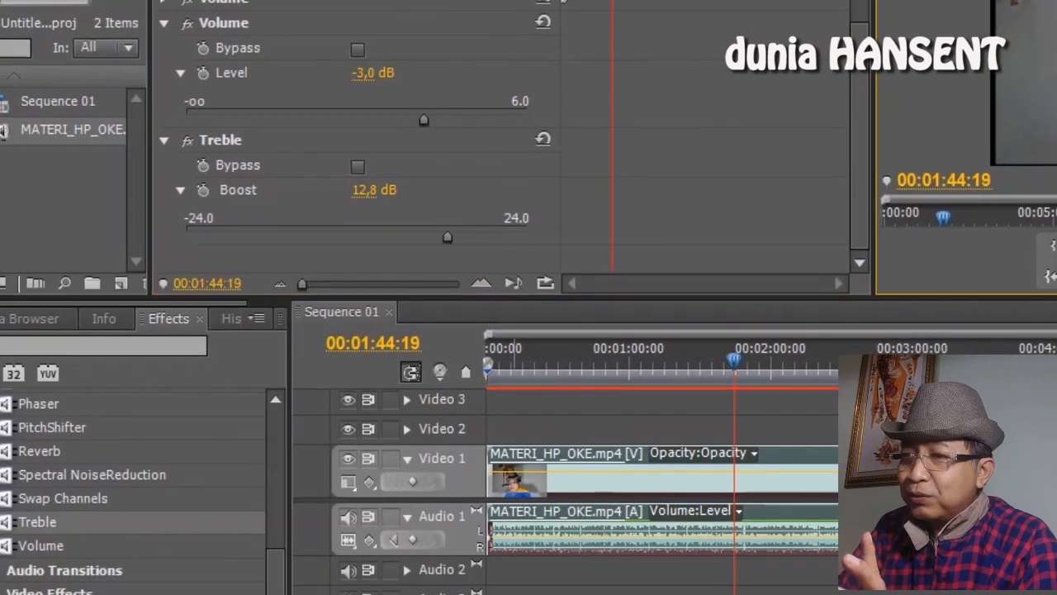
{"action": "key", "text": "space"}
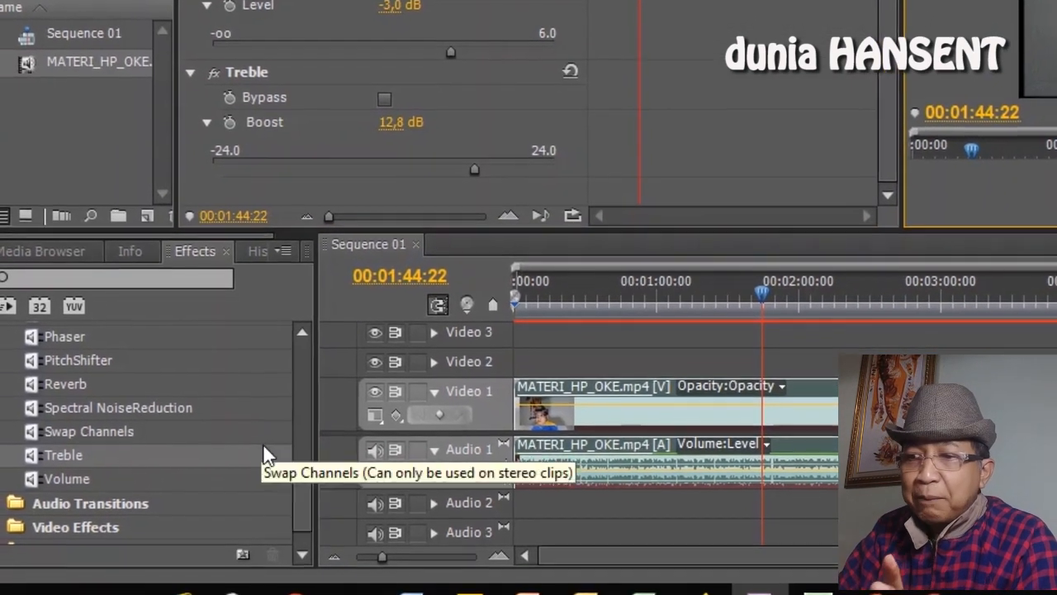
- Apply the Bass audio effect to the clip, placing it below Treble
{"action": "left_click_drag", "start_coordinate": [306, 494], "coordinate": [313, 401]}
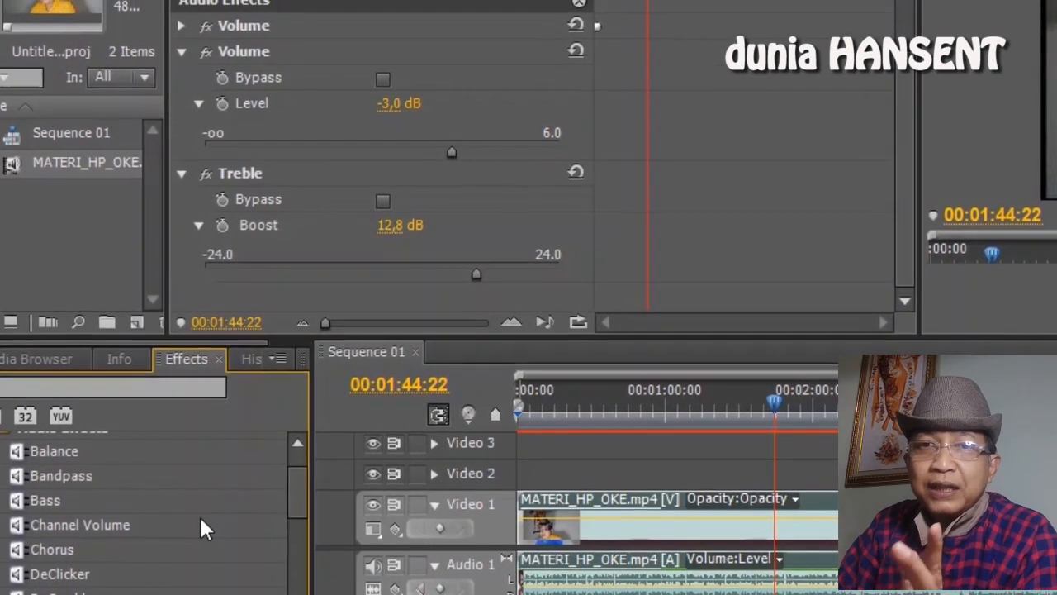
{"action": "left_click", "coordinate": [73, 499]}
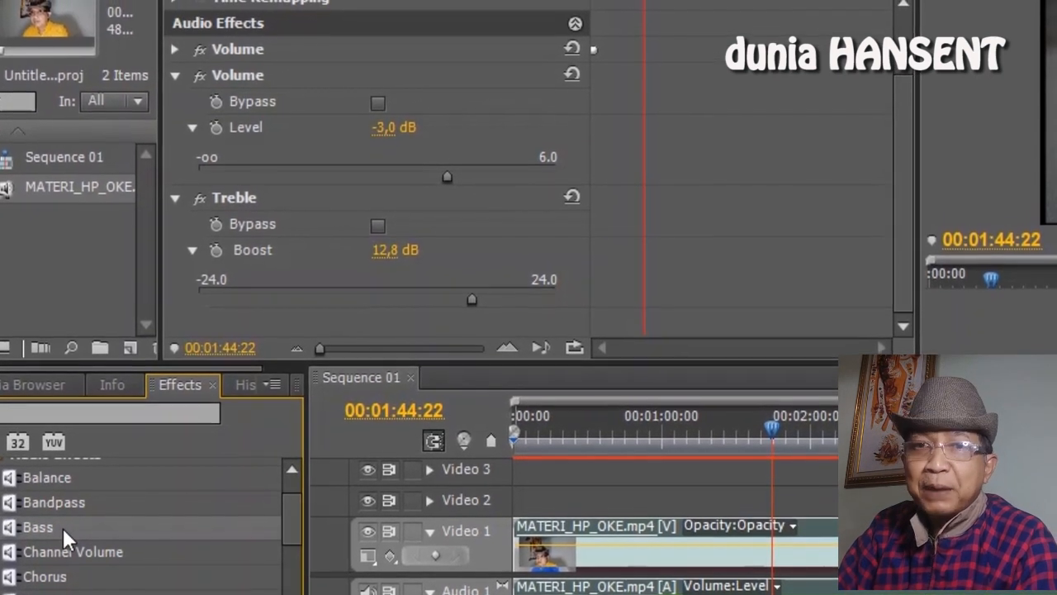
{"action": "left_click_drag", "start_coordinate": [63, 527], "coordinate": [275, 341]}
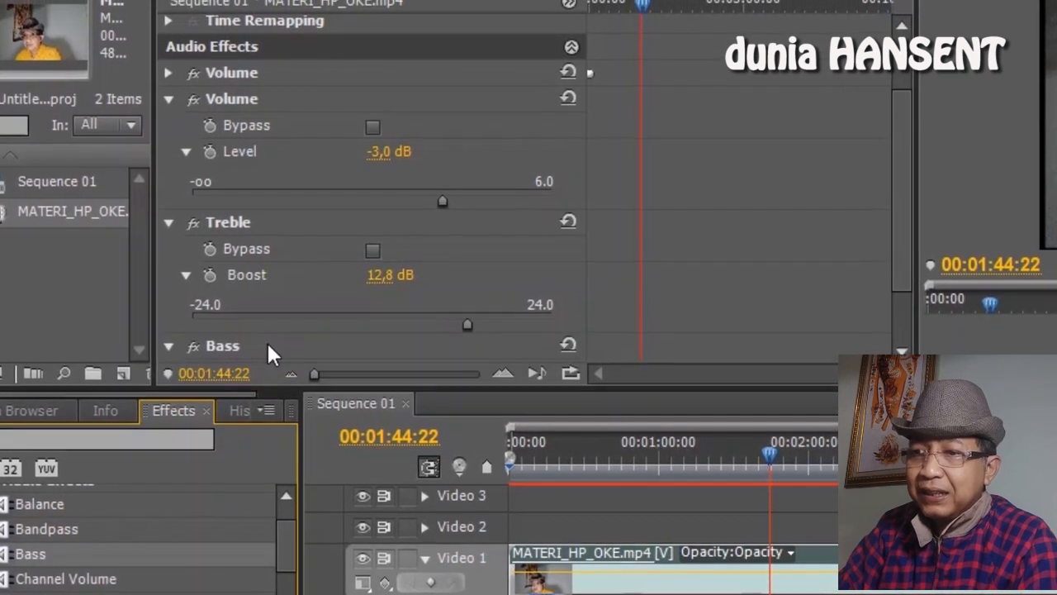
- Expand the Bass effect's Boost parameter to reveal its slider
{"action": "left_click_drag", "start_coordinate": [898, 264], "coordinate": [899, 318]}
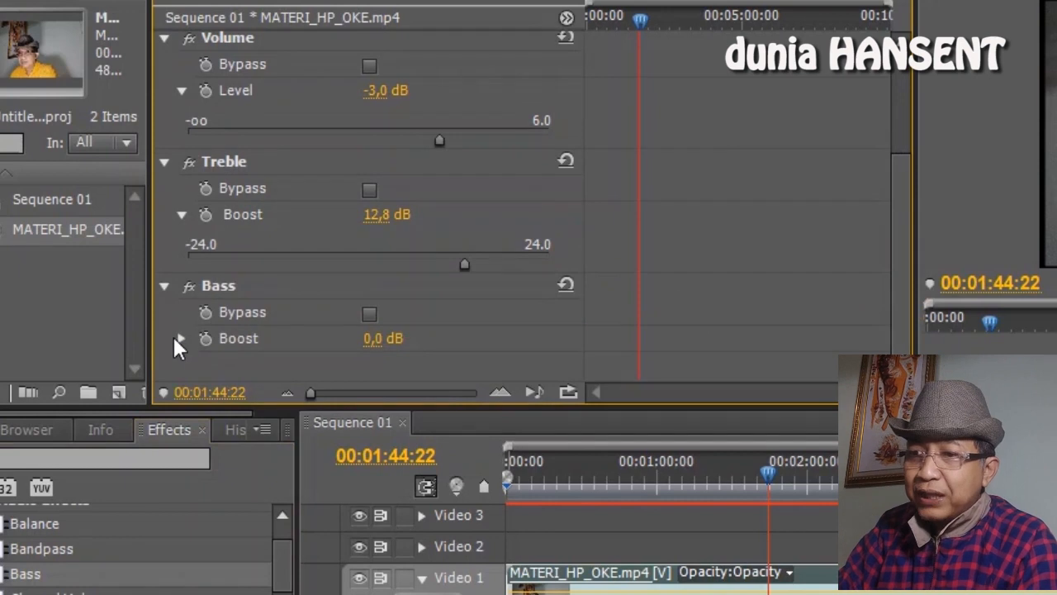
{"action": "left_click", "coordinate": [181, 338]}
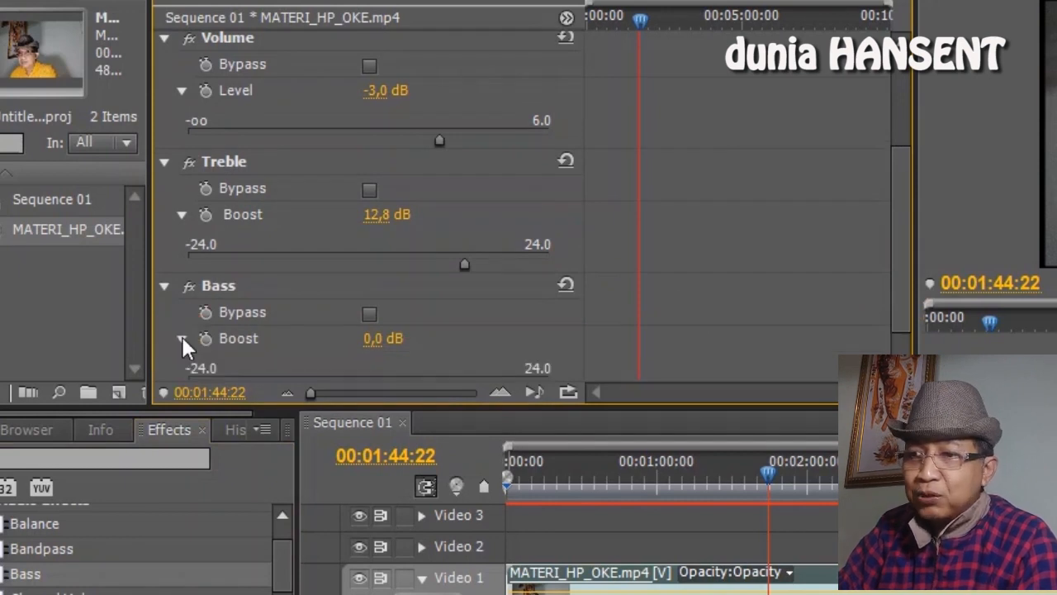
{"action": "left_click_drag", "start_coordinate": [899, 292], "coordinate": [902, 333]}
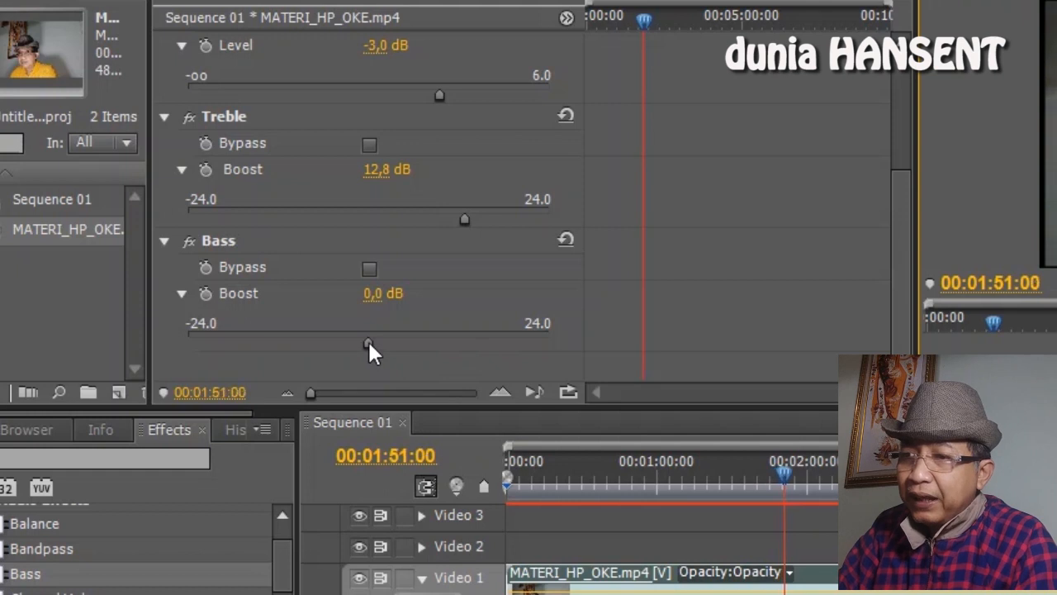
- Try the Bass effect's Boost at -15.2 dB and set it by ear to 10.3 dB
{"action": "left_click_drag", "start_coordinate": [367, 340], "coordinate": [256, 346]}
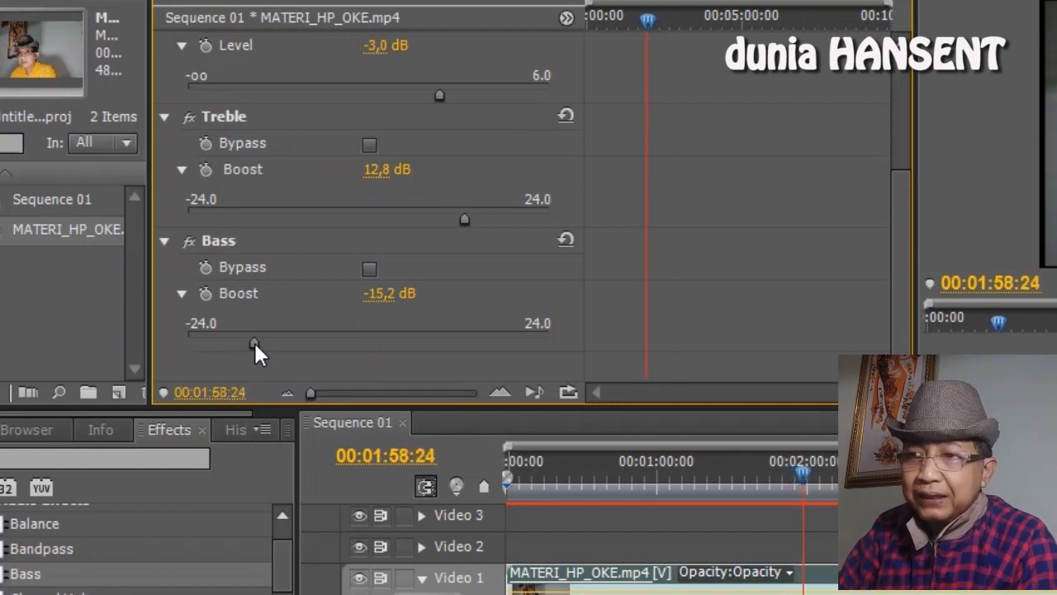
{"action": "left_click", "coordinate": [255, 342]}
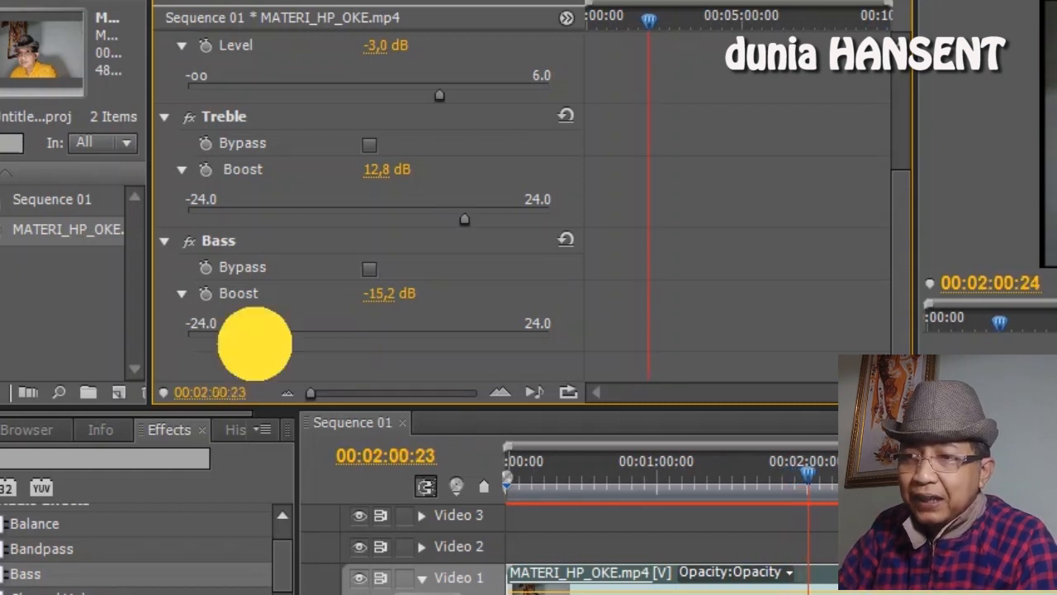
{"action": "left_click_drag", "start_coordinate": [254, 343], "coordinate": [446, 334]}
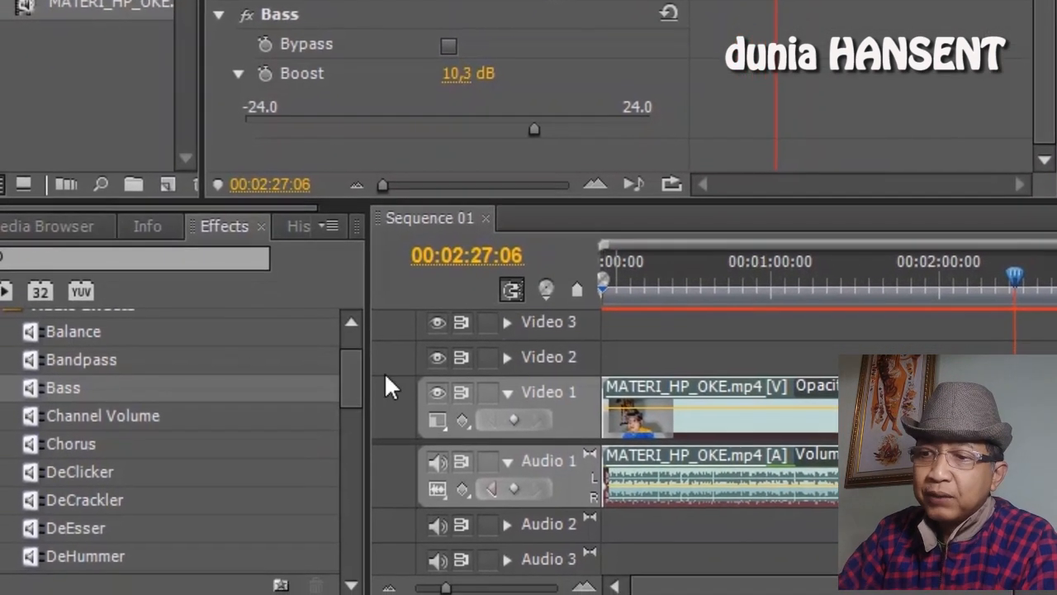
- Find the Reverb audio effect and apply it to the clip, placing it below Bass
{"action": "left_click", "coordinate": [348, 397]}
{"action": "mouse_move", "coordinate": [361, 369]}
{"action": "left_mouse_down"}
{"action": "mouse_move", "coordinate": [378, 451]}
{"action": "mouse_move", "coordinate": [408, 522]}
{"action": "left_mouse_up"}
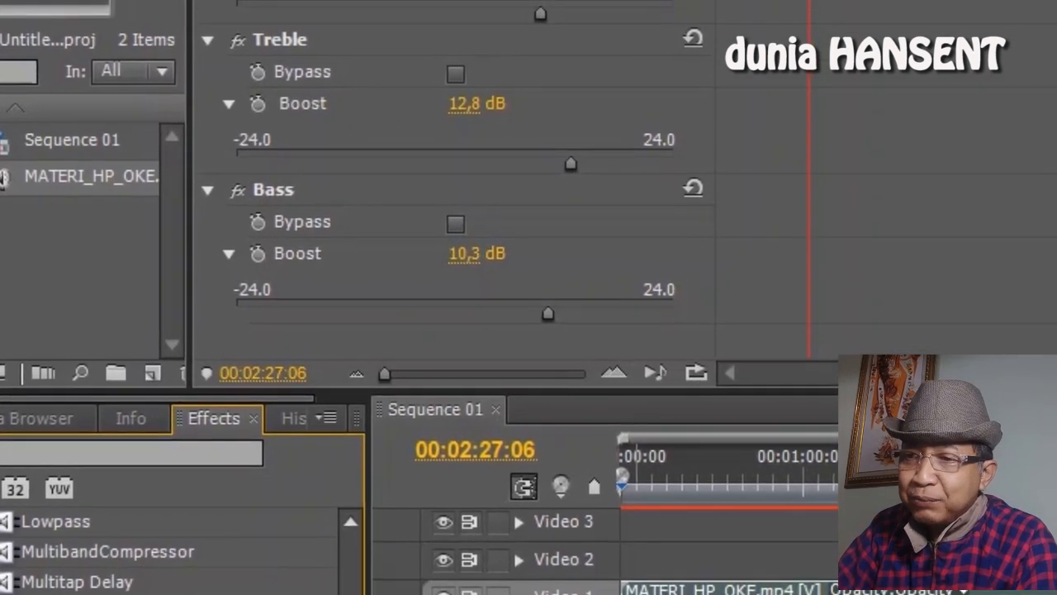
{"action": "left_click_drag", "start_coordinate": [344, 364], "coordinate": [343, 371]}
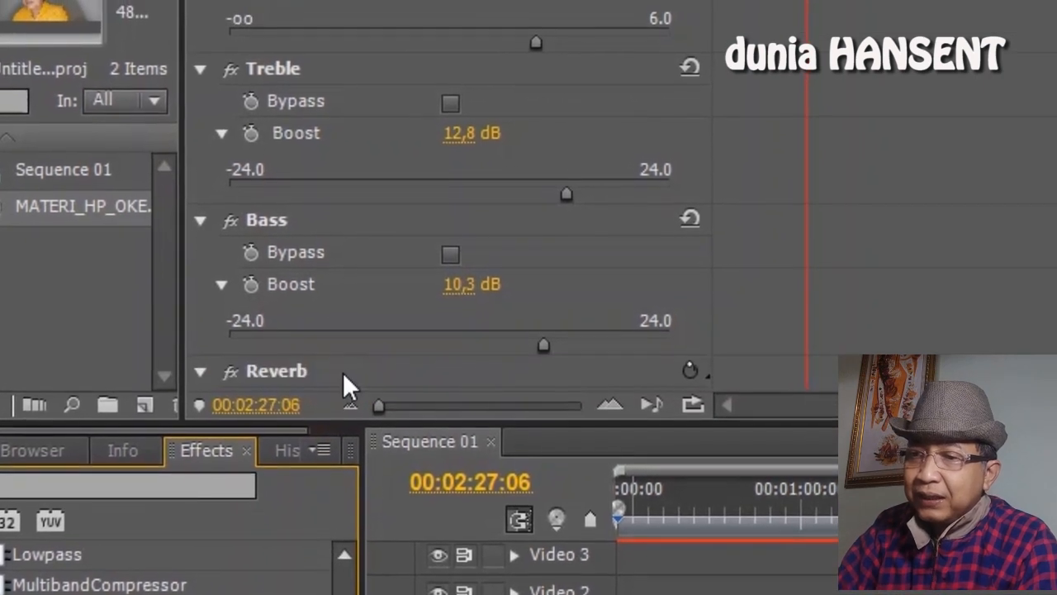
- Expand the Reverb effect's Individual Parameters and examine them from PreDelay to Mix
{"action": "scroll", "coordinate": [212, 342], "scroll_direction": "down", "scroll_amount": 3}
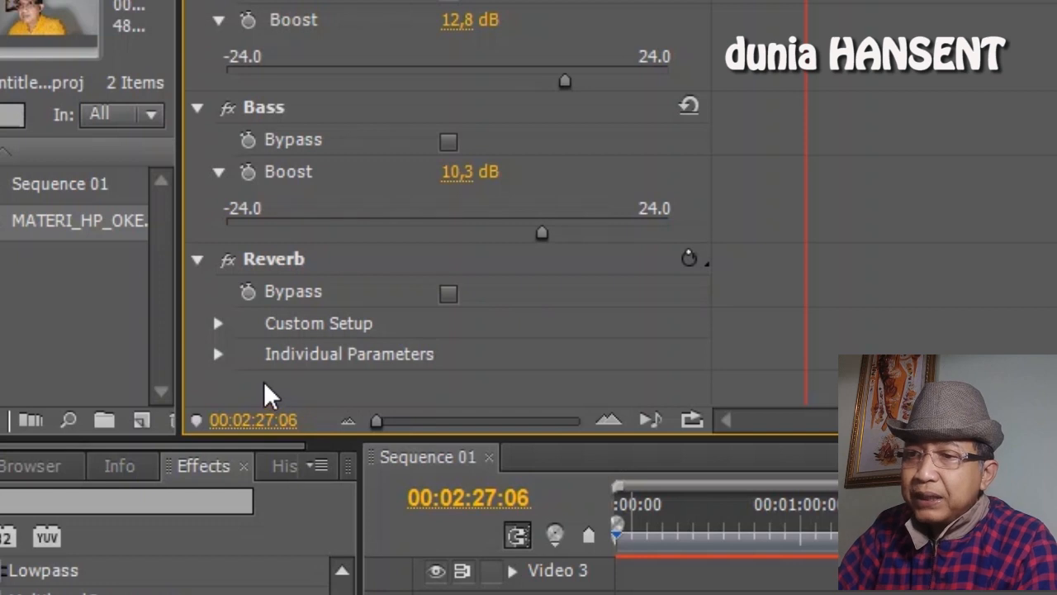
{"action": "left_click", "coordinate": [218, 355]}
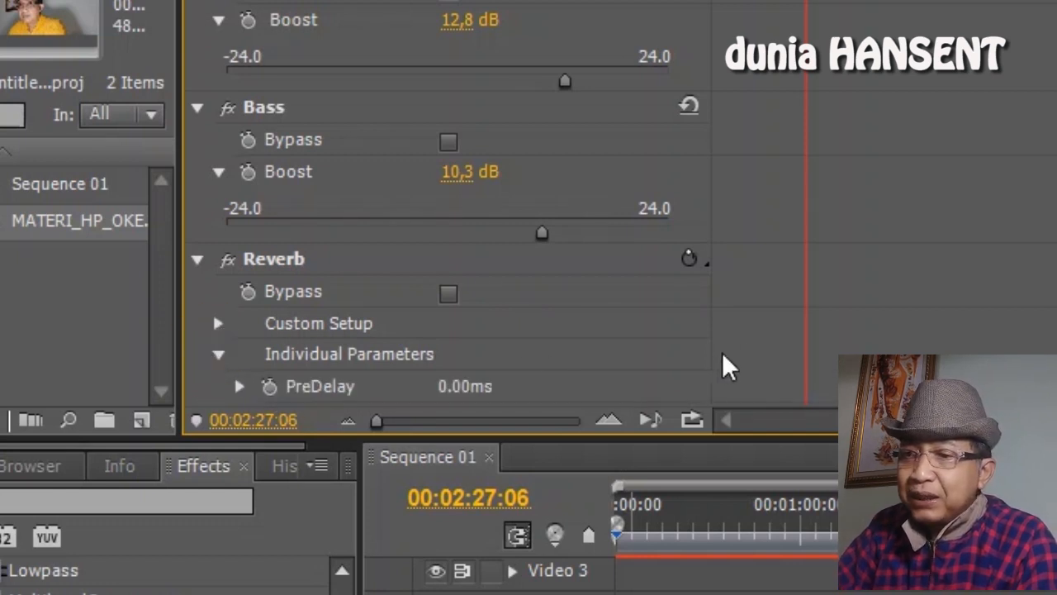
{"action": "scroll", "coordinate": [1053, 236], "scroll_direction": "down", "scroll_amount": 5}
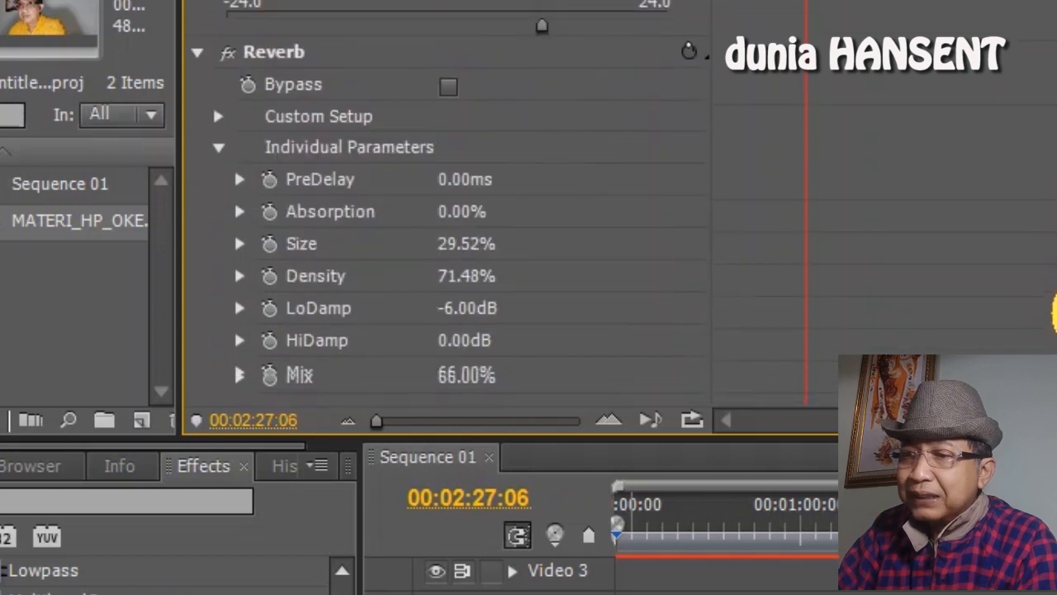
{"action": "scroll", "coordinate": [1054, 239], "scroll_direction": "up", "scroll_amount": 5}
{"action": "scroll", "coordinate": [1047, 240], "scroll_direction": "up", "scroll_amount": 1}
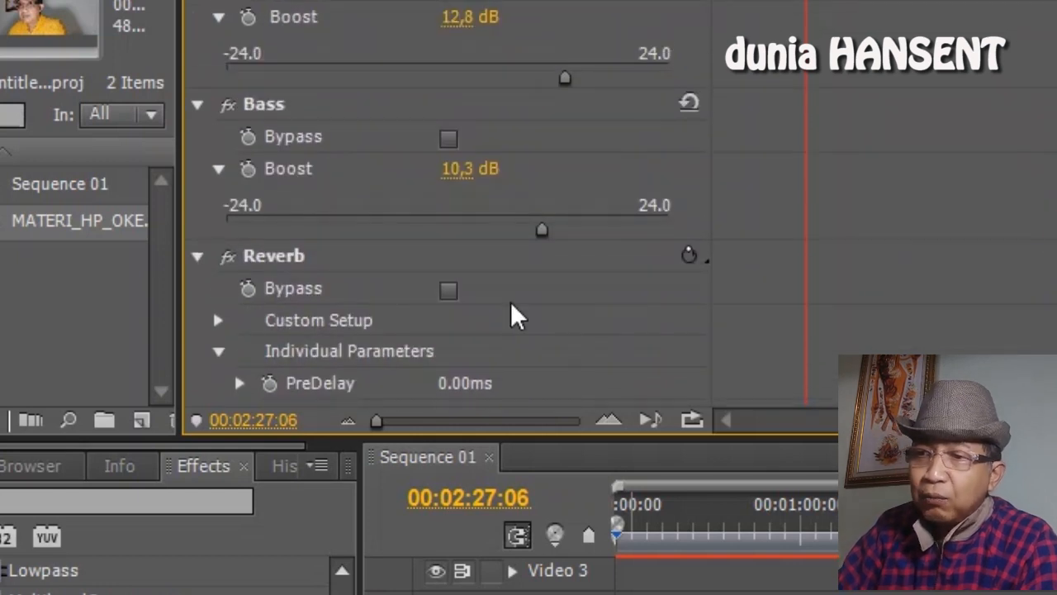
- Open the Reverb effect's Custom Setup so its room graph and knobs are accessible
{"action": "left_click", "coordinate": [218, 320]}
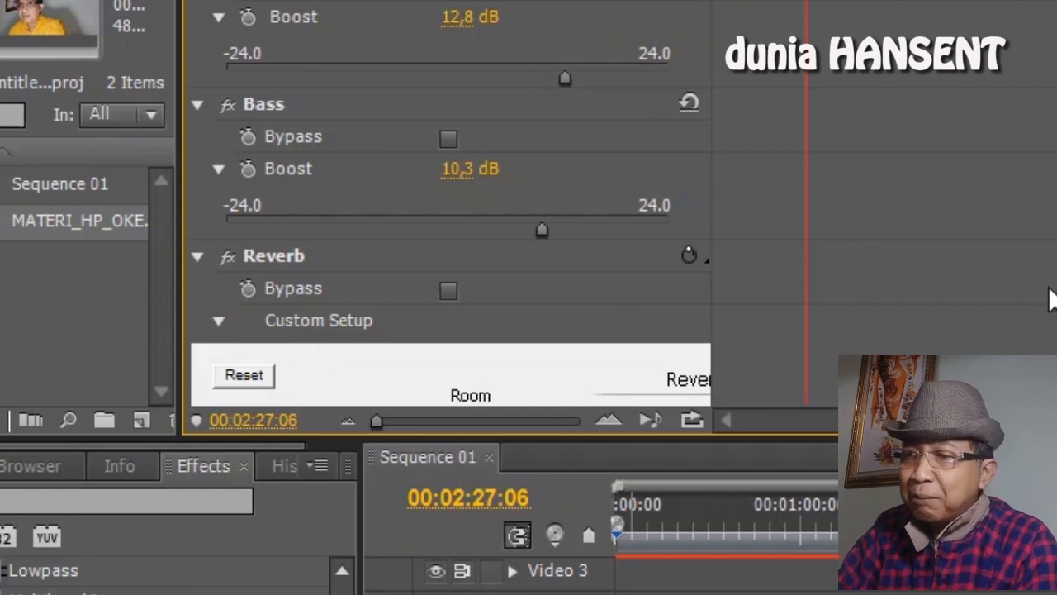
{"action": "scroll", "coordinate": [1054, 231], "scroll_direction": "down", "scroll_amount": 5}
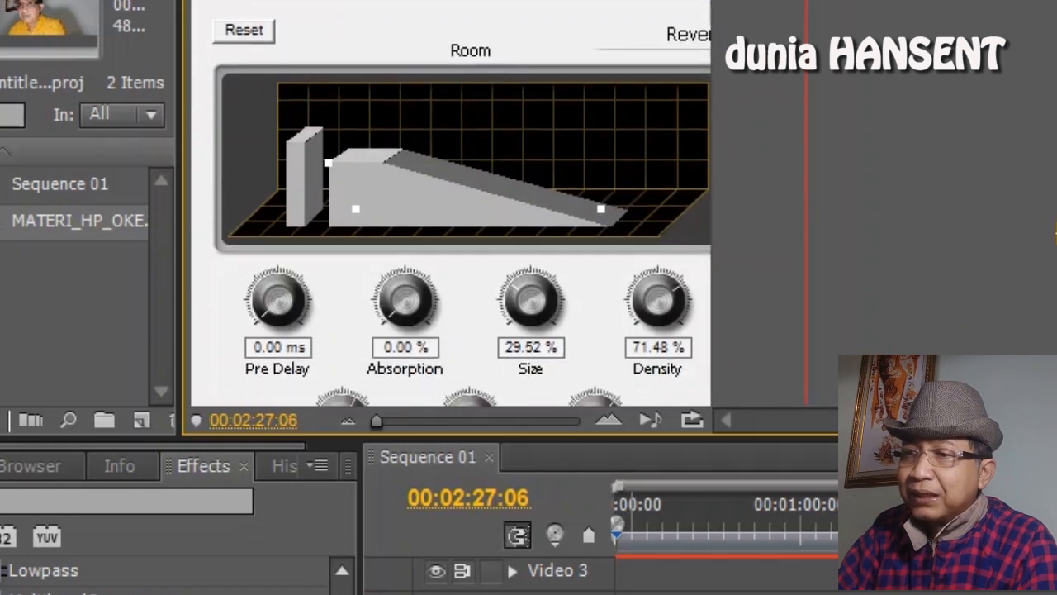
{"action": "scroll", "coordinate": [1054, 223], "scroll_direction": "down", "scroll_amount": 2}
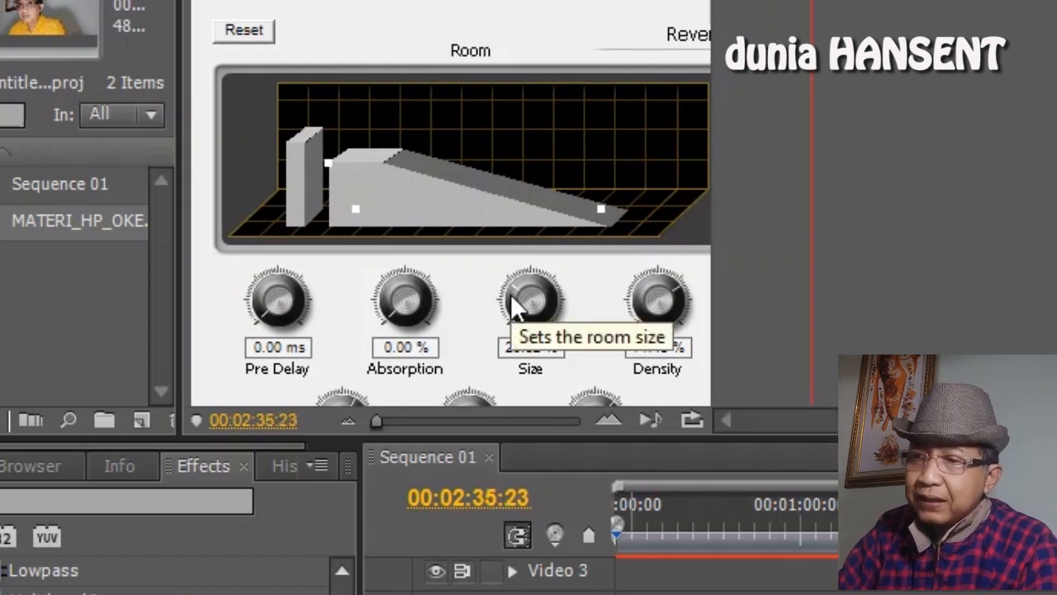
- Set the Reverb's Size to 52.02 %, Pre Delay to 46.50 ms and Absorption to 54.00 %, auditioning the sequence
{"action": "left_click_drag", "start_coordinate": [513, 285], "coordinate": [573, 337]}
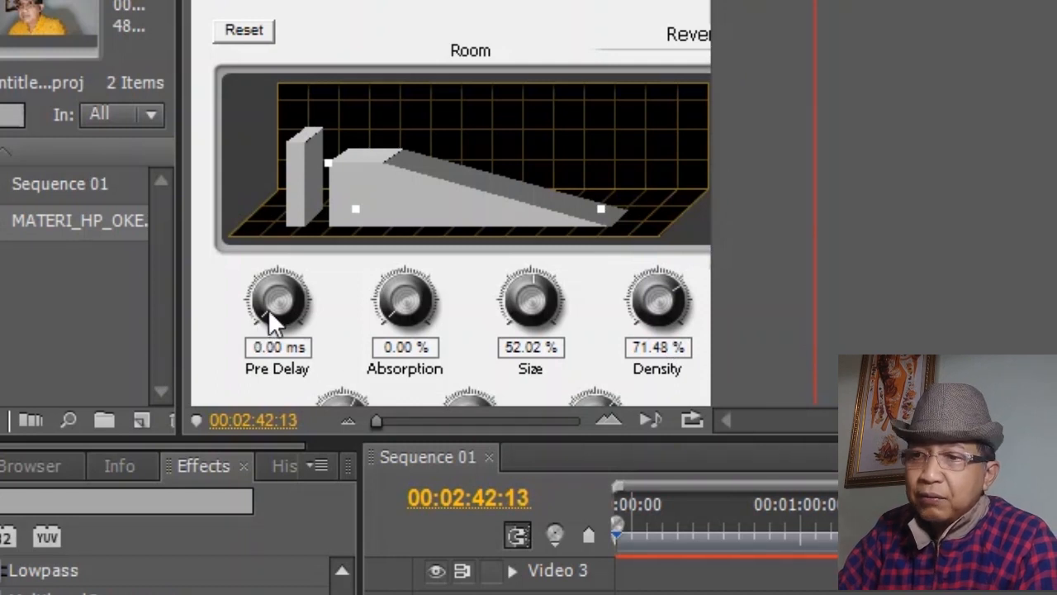
{"action": "mouse_move", "coordinate": [264, 311]}
{"action": "left_mouse_down"}
{"action": "mouse_move", "coordinate": [248, 265]}
{"action": "mouse_move", "coordinate": [283, 220]}
{"action": "mouse_move", "coordinate": [338, 243]}
{"action": "left_mouse_up"}
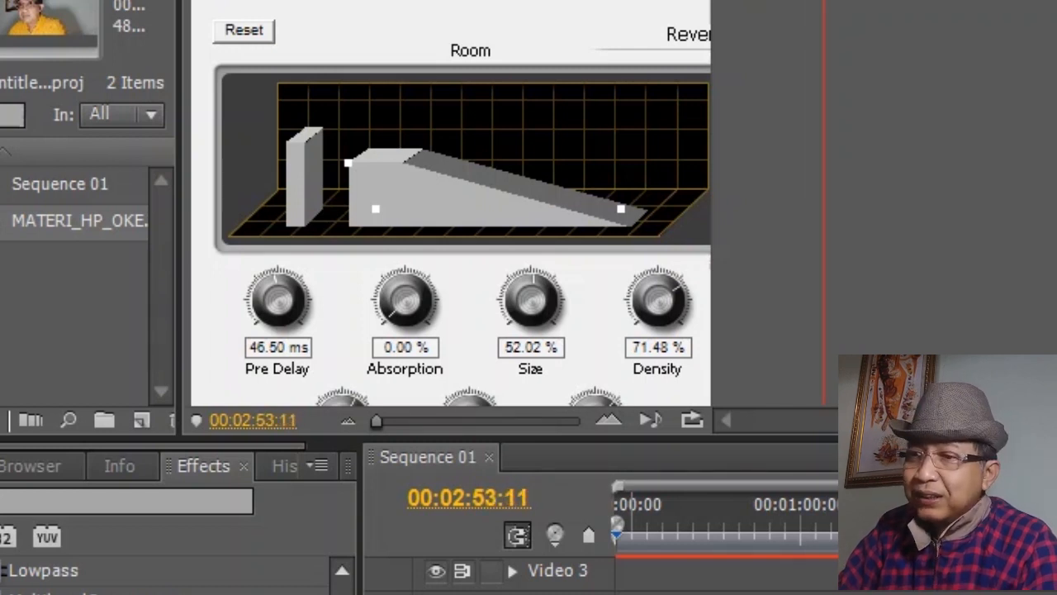
{"action": "left_click_drag", "start_coordinate": [411, 297], "coordinate": [516, 285]}
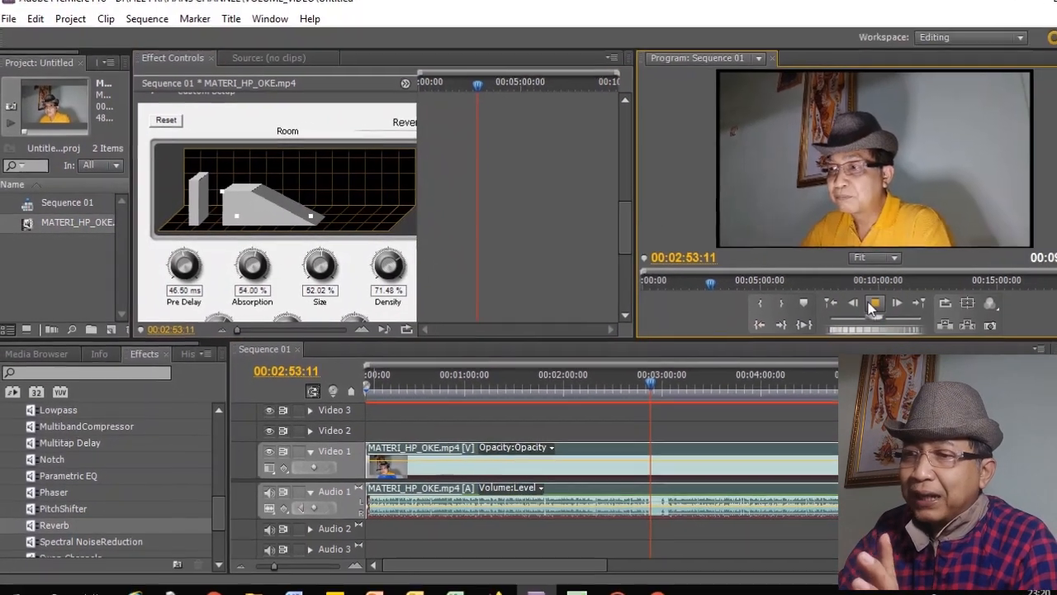
{"action": "left_click", "coordinate": [998, 315]}
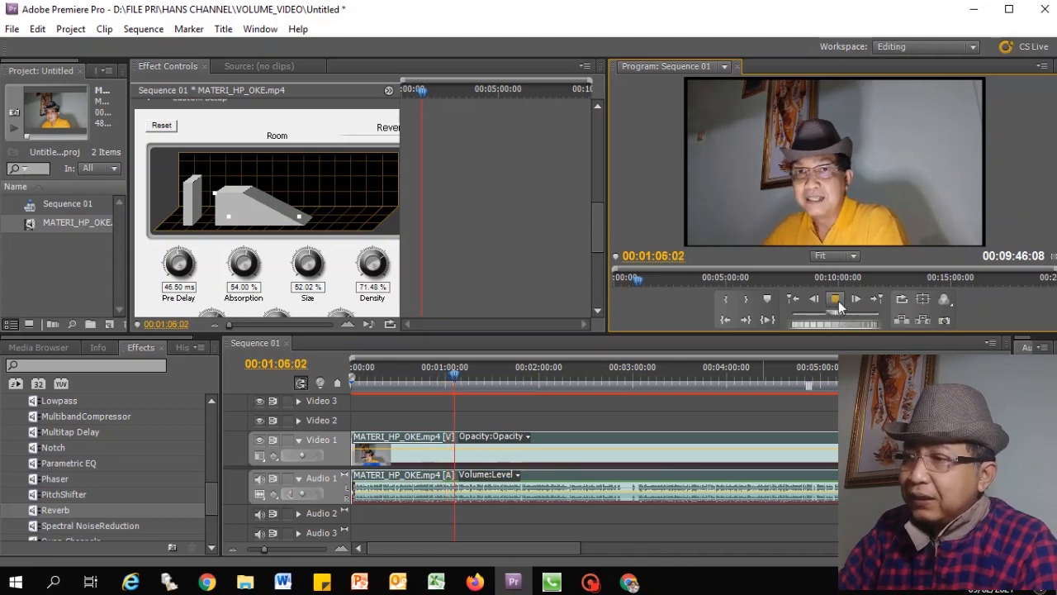
{"action": "left_click", "coordinate": [836, 299]}
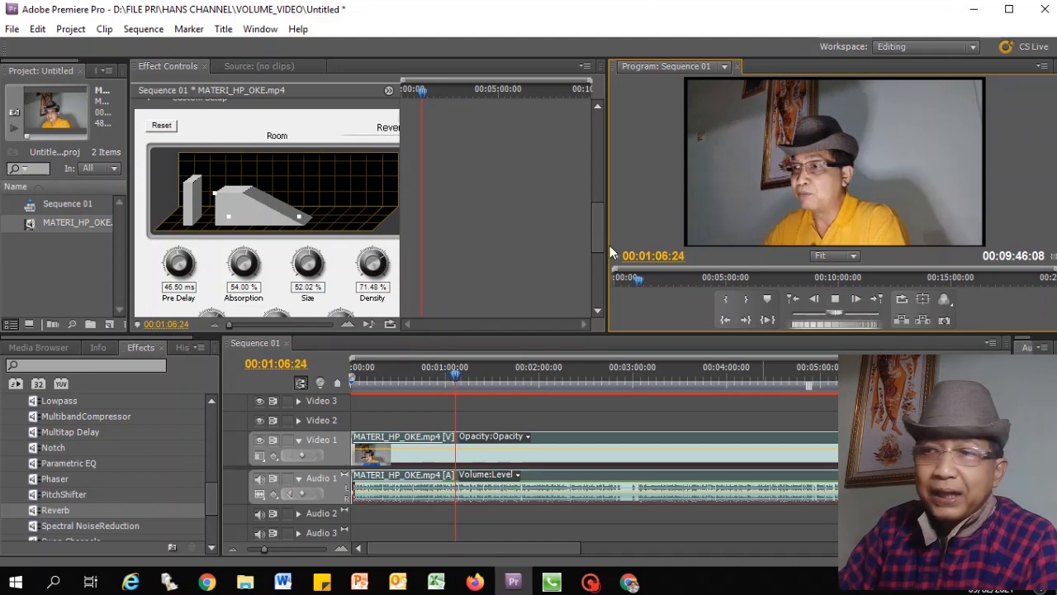
- Lower the Treble effect's Boost to 10.8 dB and play the sequence briefly to check the sound
{"action": "left_click_drag", "start_coordinate": [598, 225], "coordinate": [599, 158]}
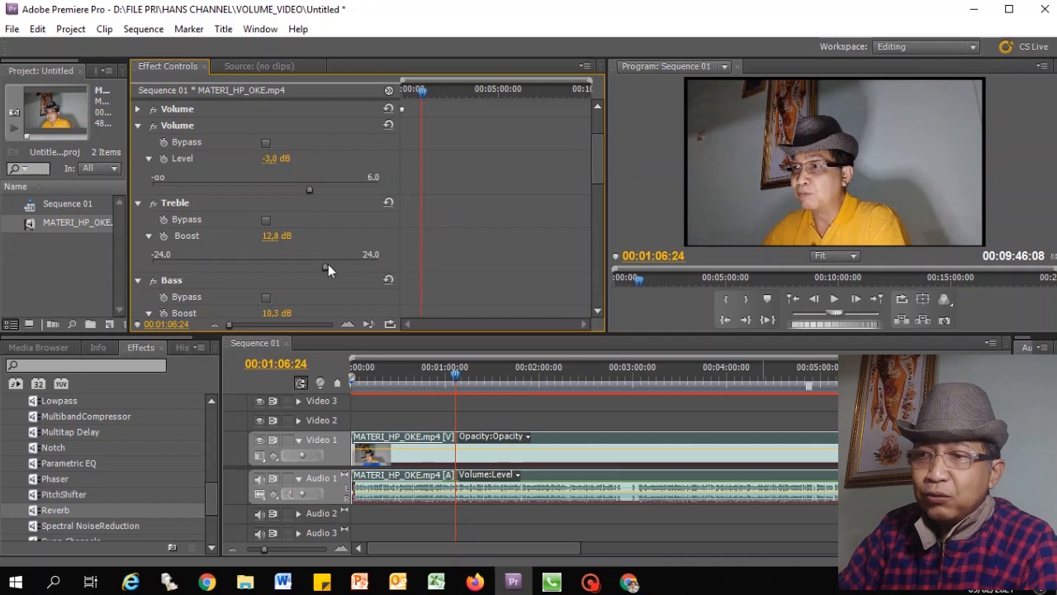
{"action": "left_click_drag", "start_coordinate": [326, 267], "coordinate": [316, 267]}
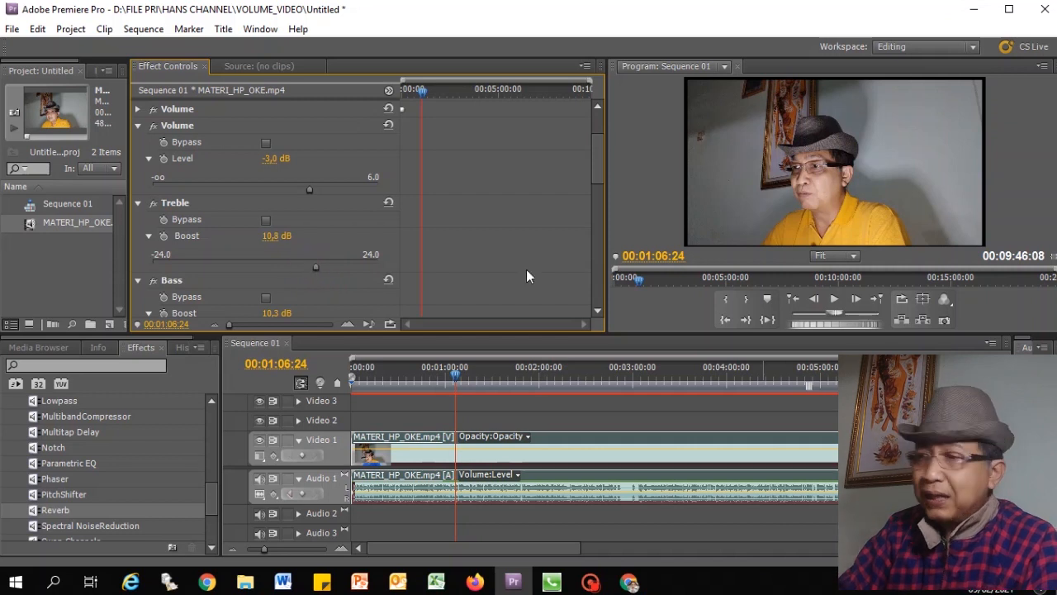
{"action": "left_click", "coordinate": [832, 299]}
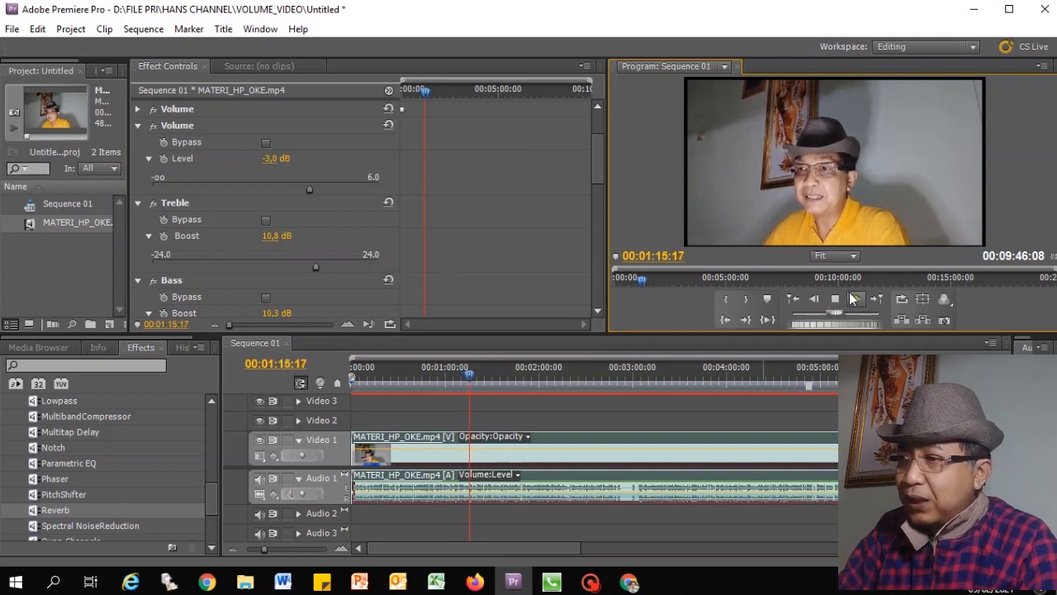
{"action": "left_click", "coordinate": [855, 298]}
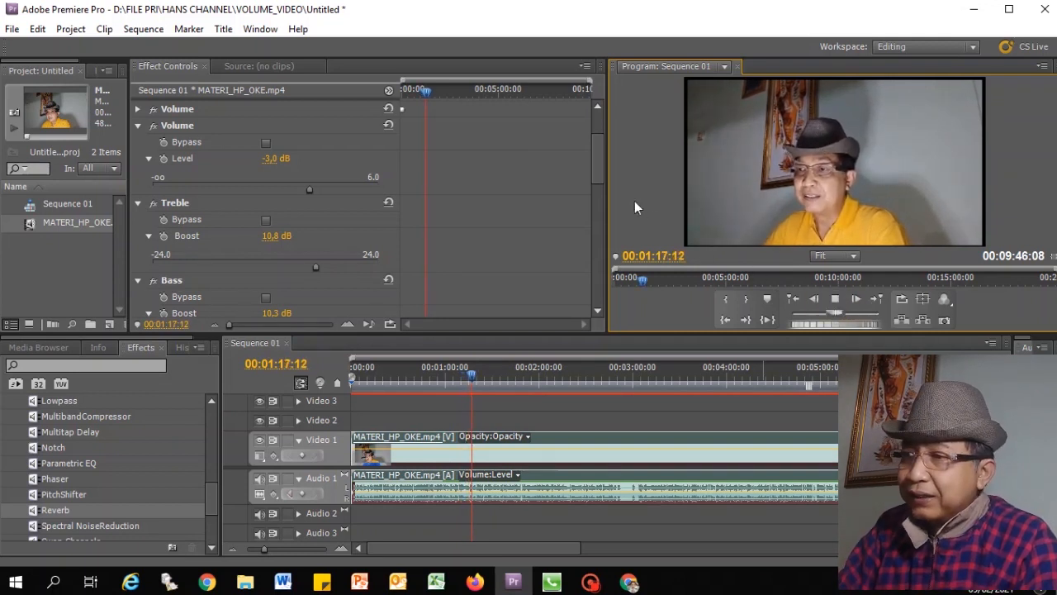
- Raise the Bass effect's Boost to 14.0 dB and play the sequence briefly to check the sound
{"action": "left_click_drag", "start_coordinate": [599, 167], "coordinate": [597, 203]}
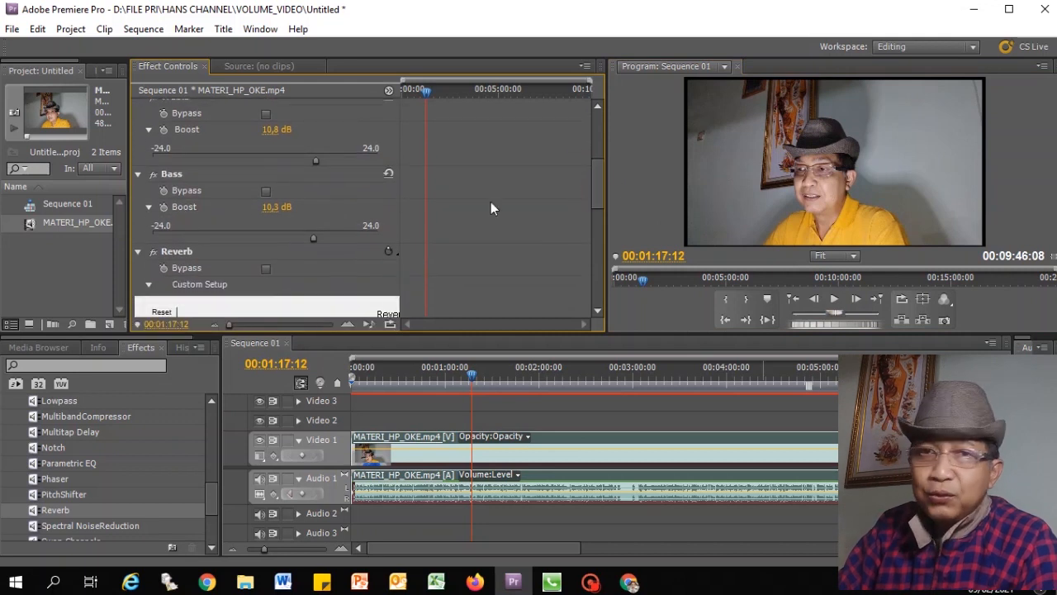
{"action": "left_click_drag", "start_coordinate": [313, 237], "coordinate": [330, 238]}
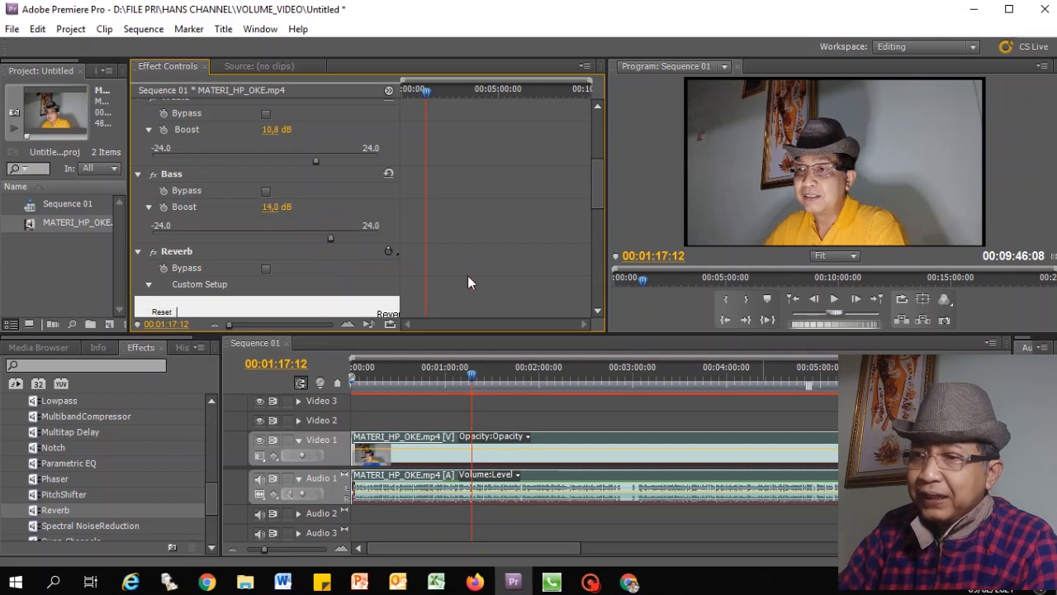
{"action": "left_click", "coordinate": [835, 299]}
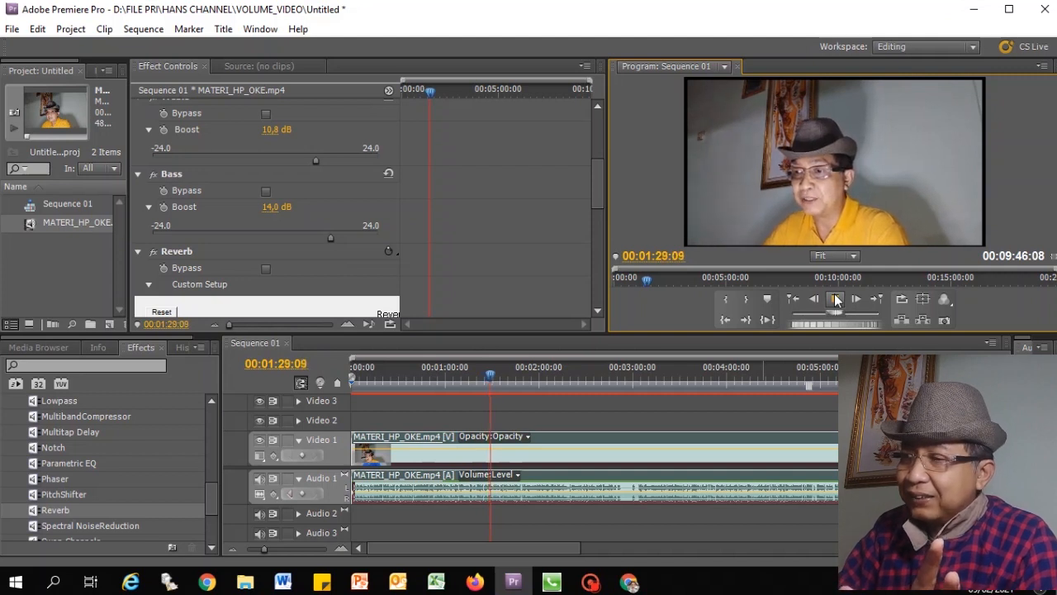
{"action": "left_click", "coordinate": [834, 295]}
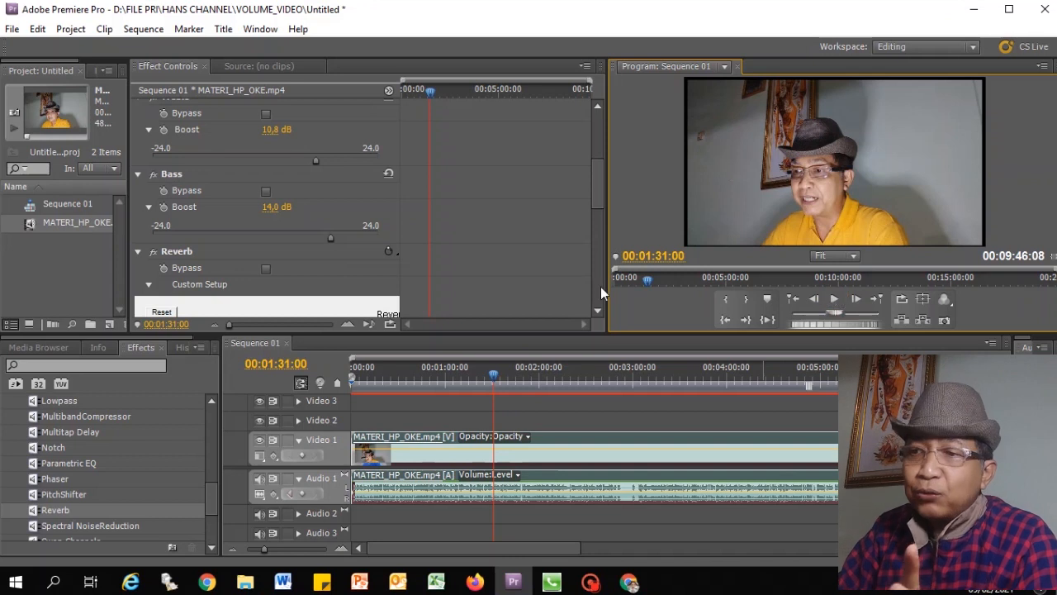
- Review the Reverb's Custom Setup and browse the list of available audio effects
{"action": "left_click_drag", "start_coordinate": [601, 176], "coordinate": [606, 212]}
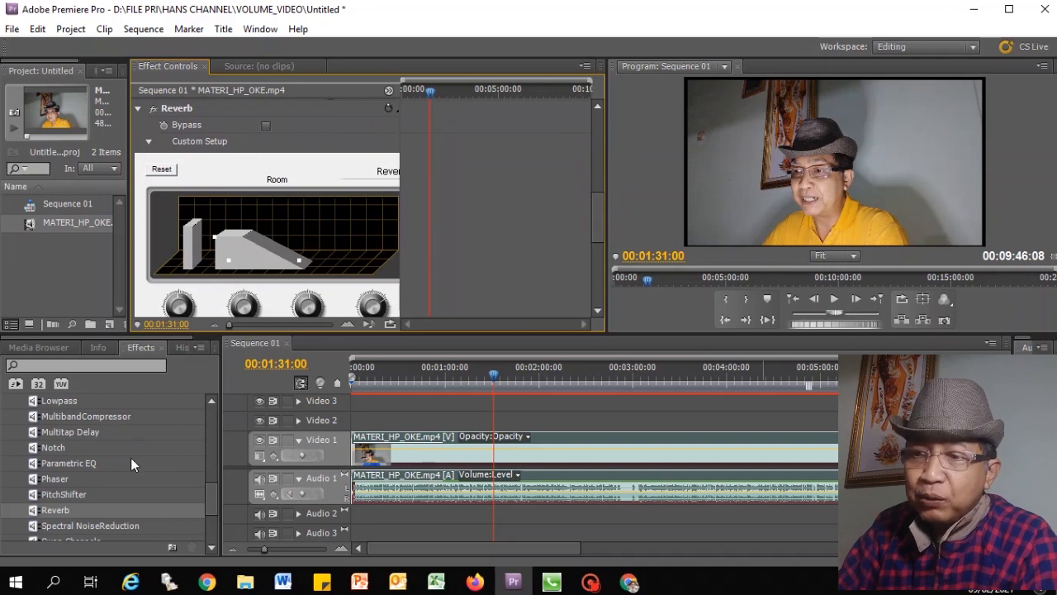
{"action": "mouse_move", "coordinate": [208, 487]}
{"action": "left_mouse_down"}
{"action": "mouse_move", "coordinate": [207, 448]}
{"action": "mouse_move", "coordinate": [212, 481]}
{"action": "left_mouse_up"}
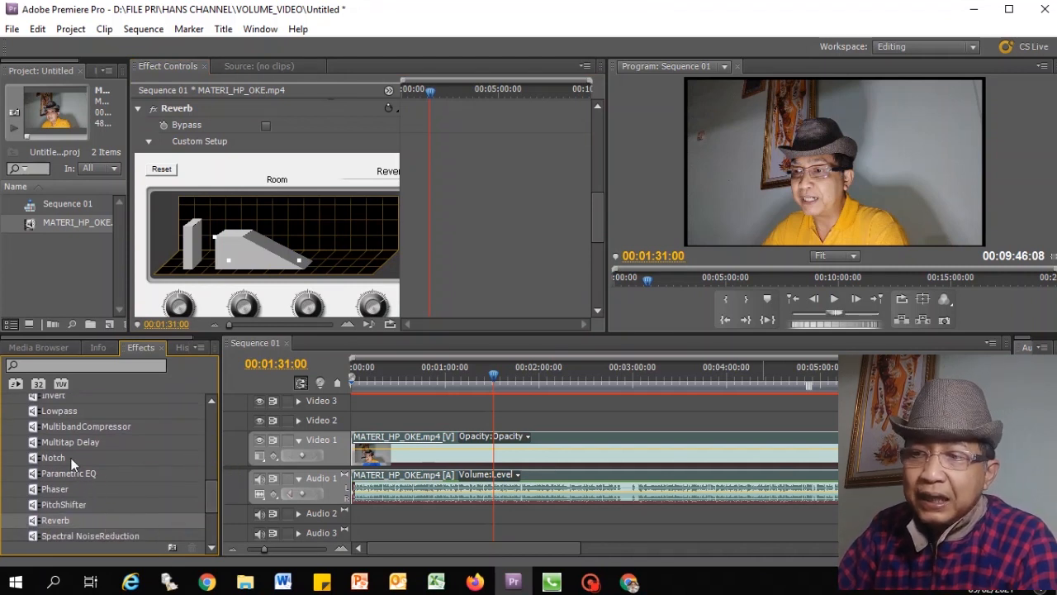
{"action": "left_click_drag", "start_coordinate": [208, 488], "coordinate": [209, 453]}
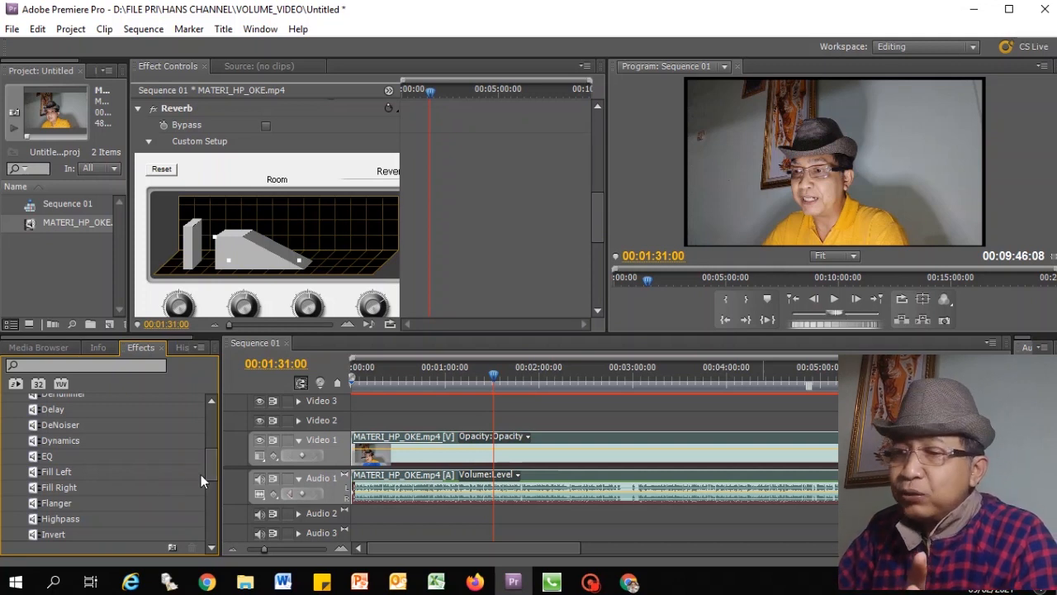
{"action": "left_click_drag", "start_coordinate": [213, 455], "coordinate": [186, 518]}
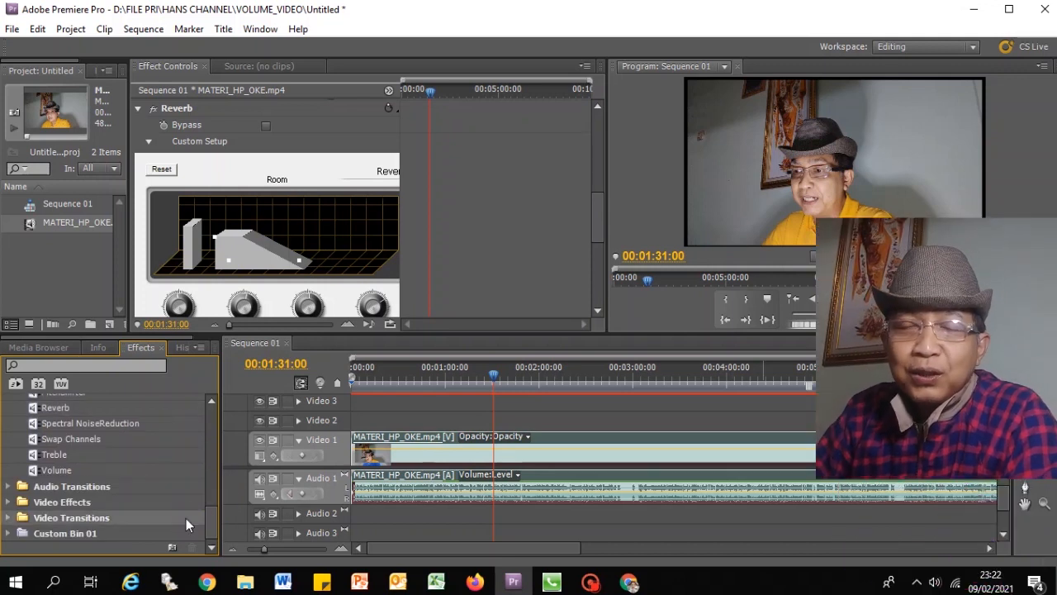